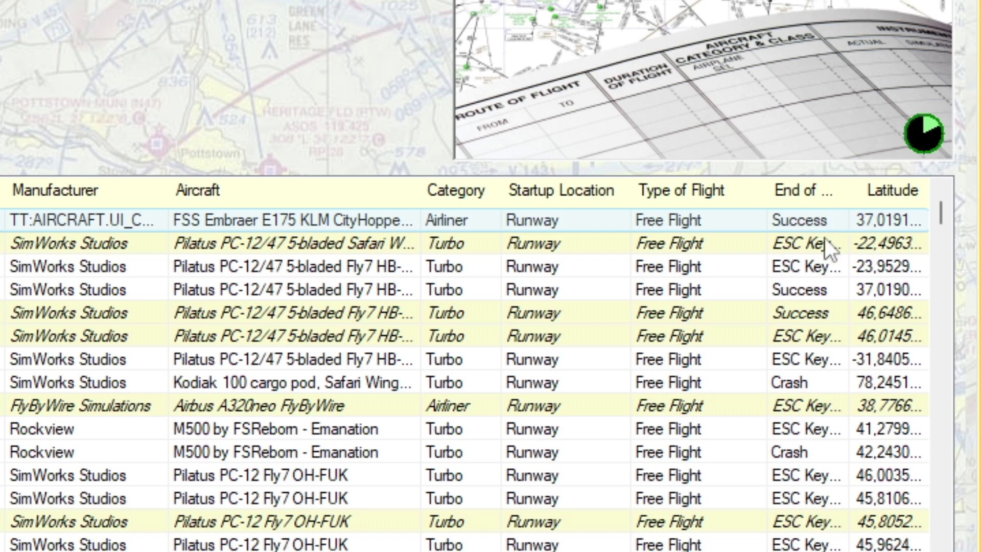
Examine the end-of-flight status of several logged flights, comparing crashed, successful and ESC Key entries.
left_click(821, 241)
key("Down")
left_click(823, 357)
left_click(835, 381)
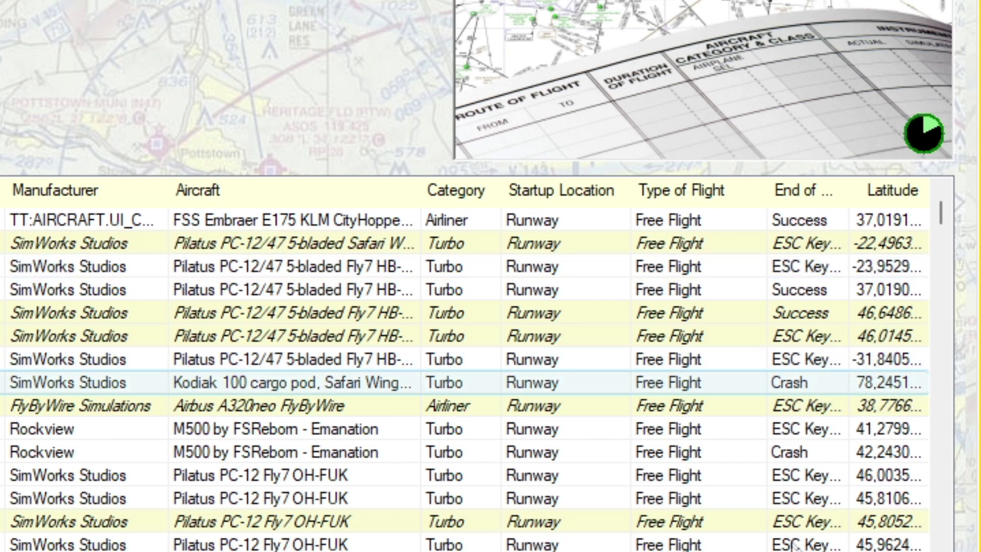
left_click(790, 311)
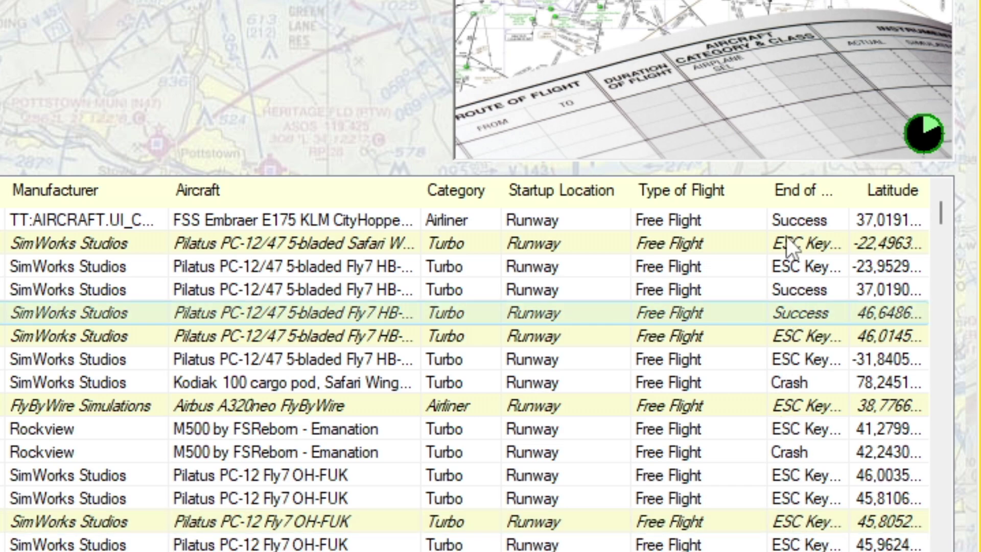
left_click(787, 244)
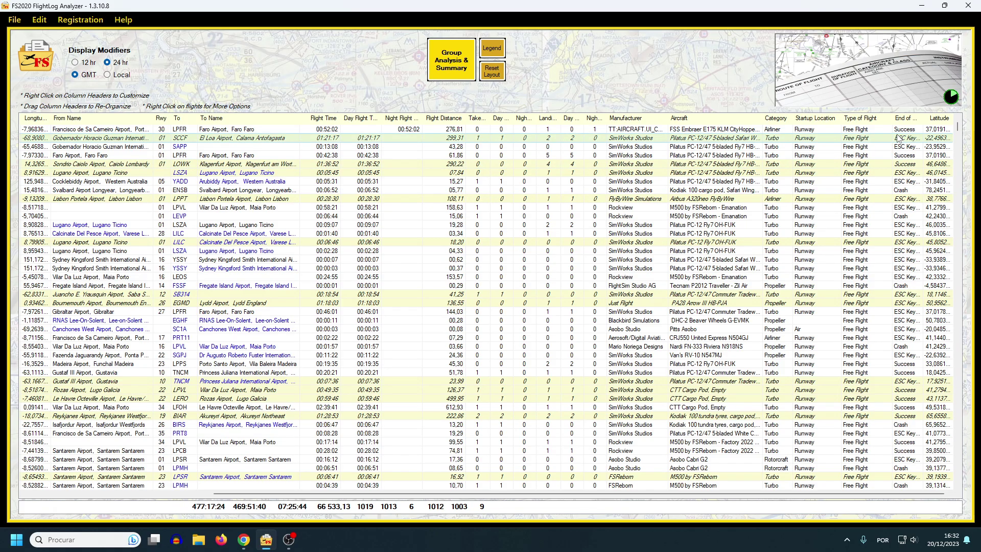
Hide the Longitude and Latitude columns in the flight log.
mouse_move(572, 493)
left_mouse_down()
mouse_move(399, 498)
mouse_move(333, 513)
left_mouse_up()
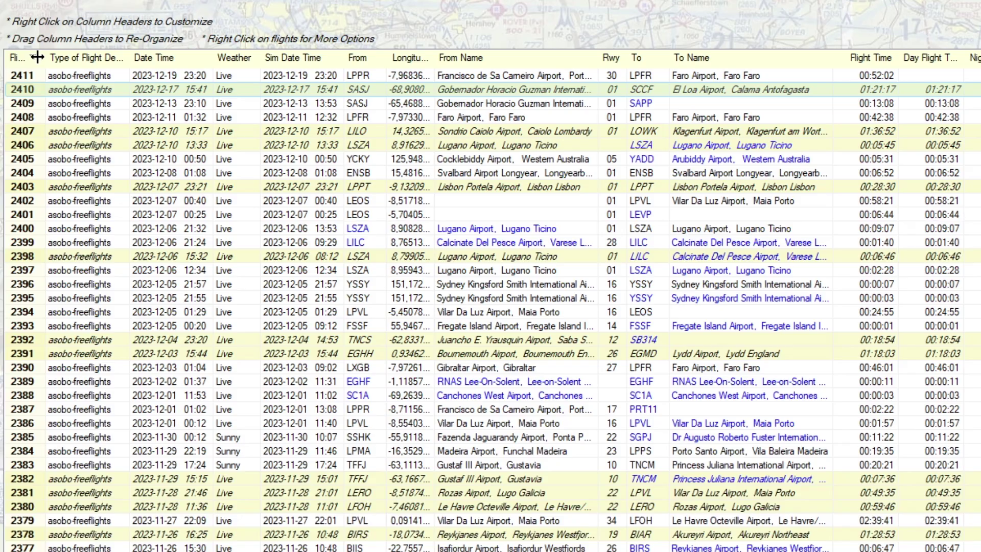
right_click(76, 65)
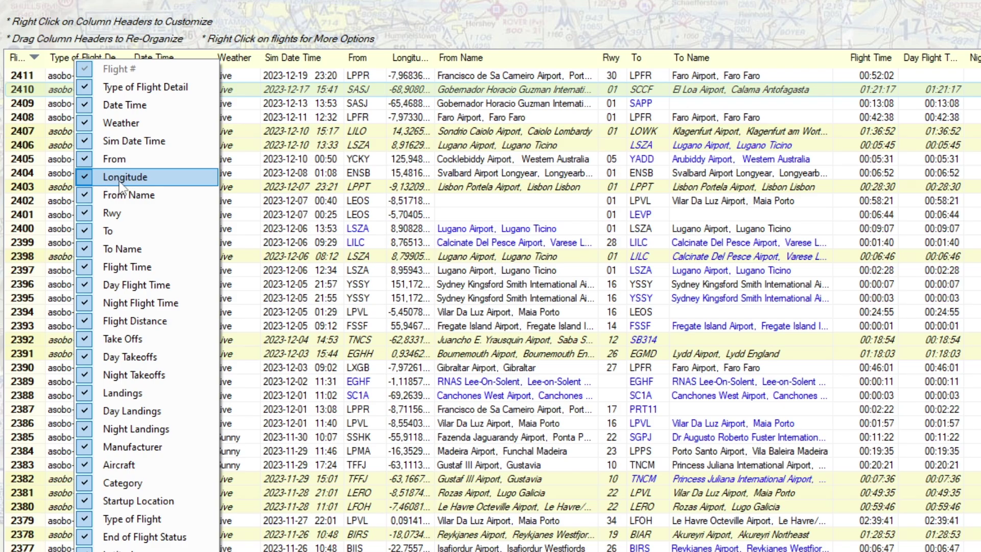
left_click(157, 178)
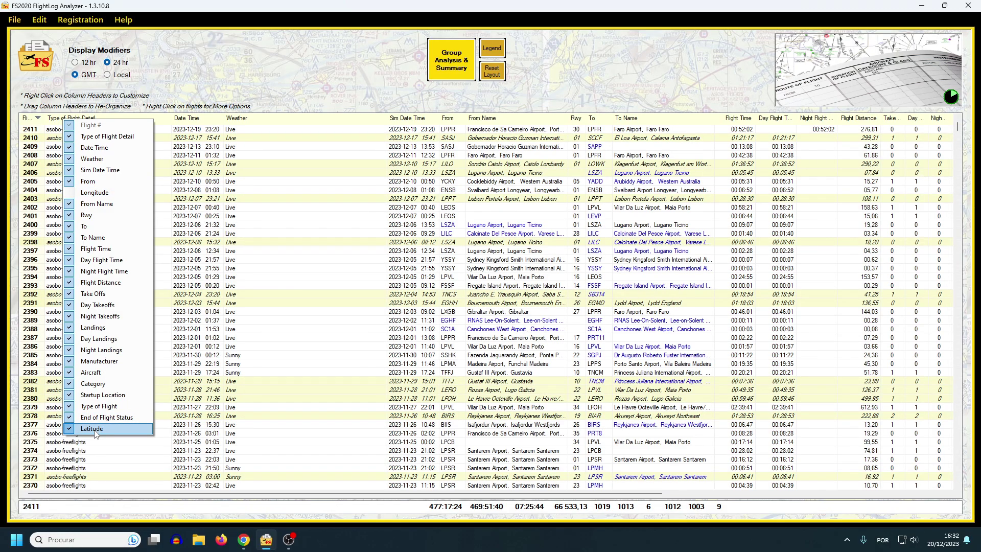
left_click(95, 433)
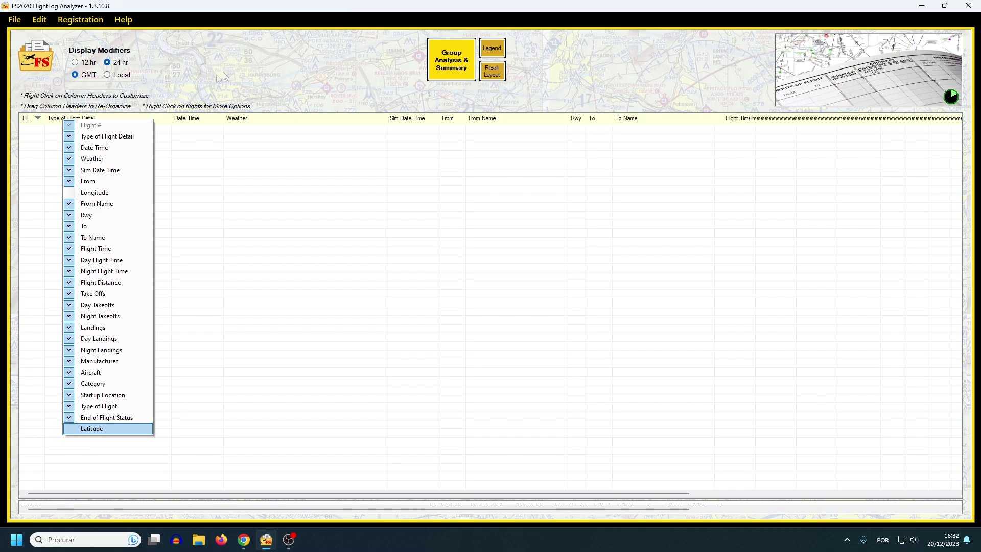
left_click(223, 77)
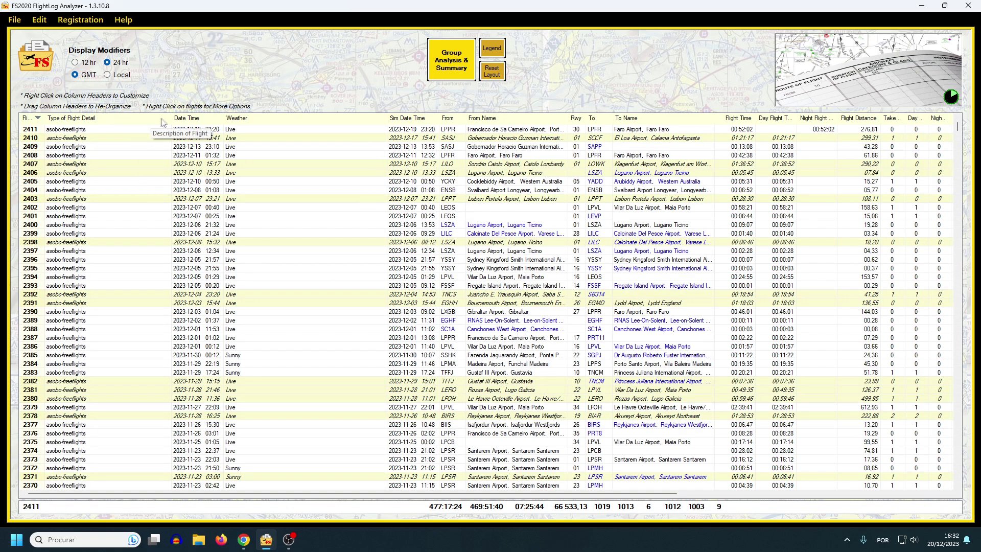
Narrow the Type of Flight Detail and Weather columns and move the To column directly after From.
left_click_drag(168, 118, 100, 118)
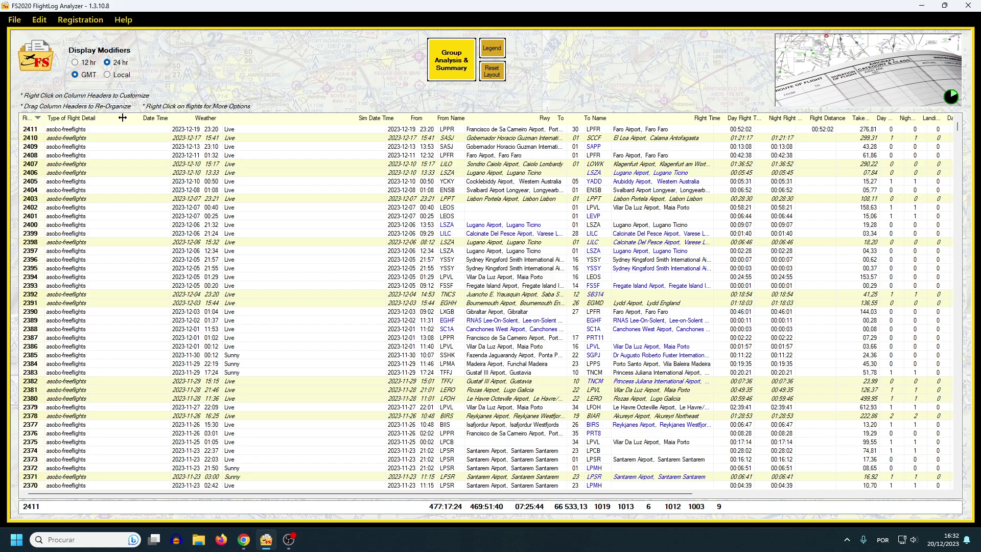
left_click_drag(318, 118, 183, 118)
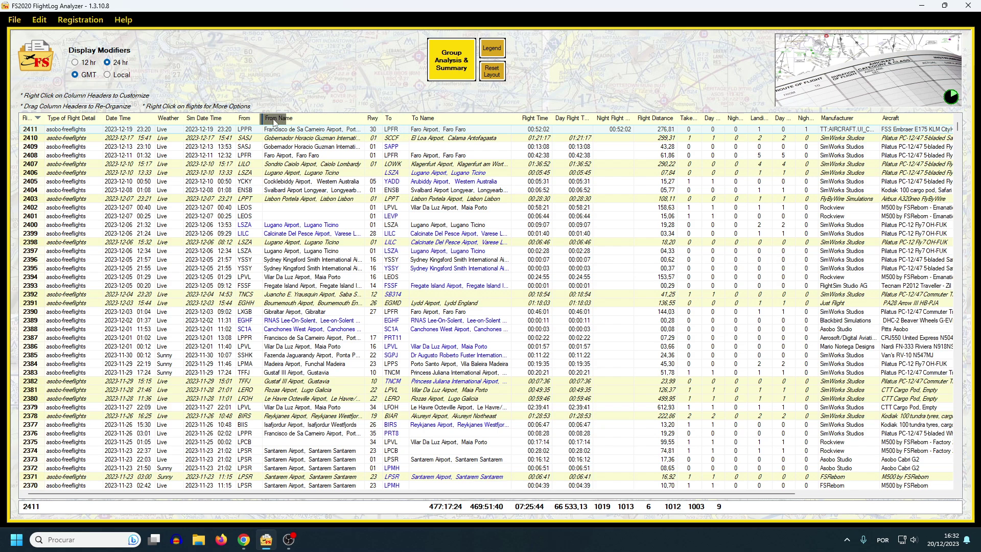
left_click_drag(273, 122, 275, 123)
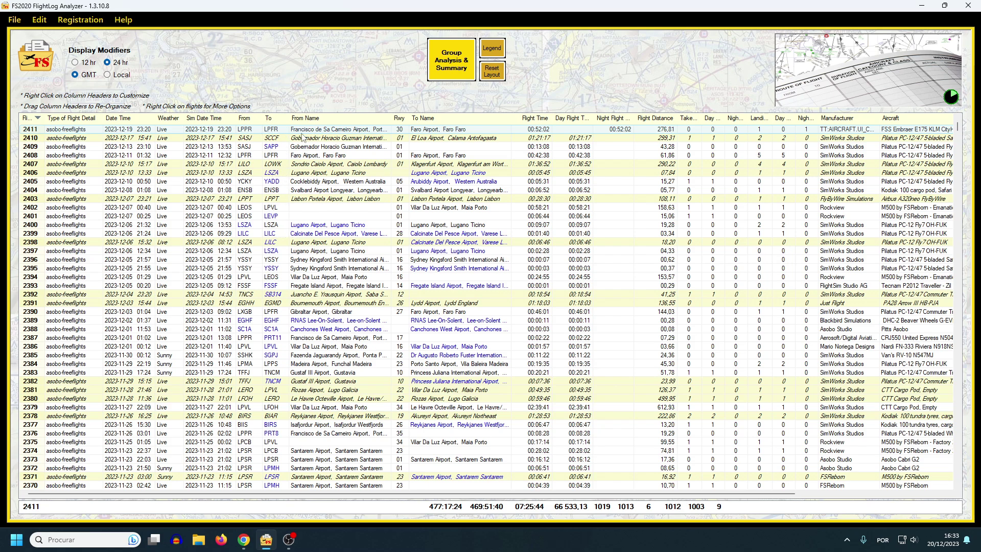
Hide the From Name and To Name columns in the flight log.
right_click(321, 121)
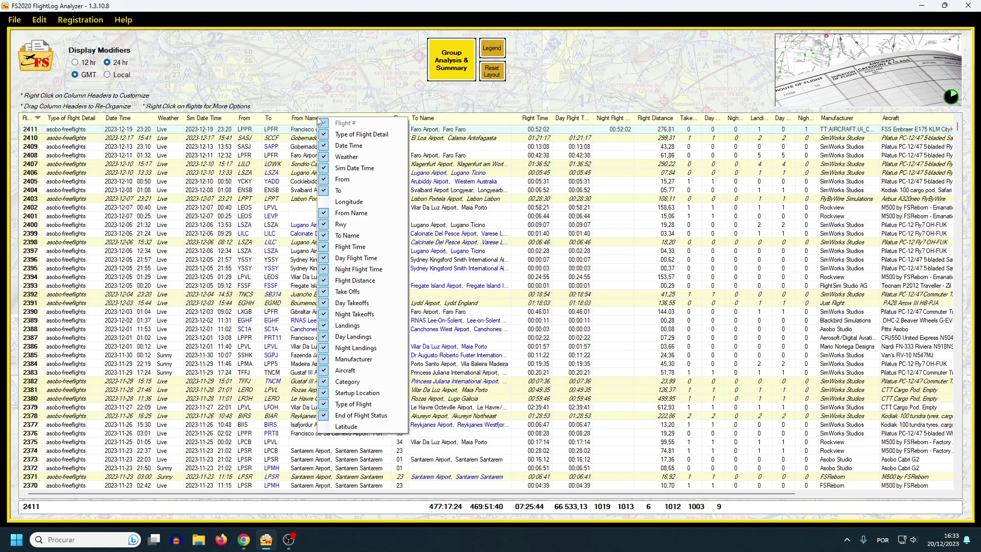
left_click(400, 217)
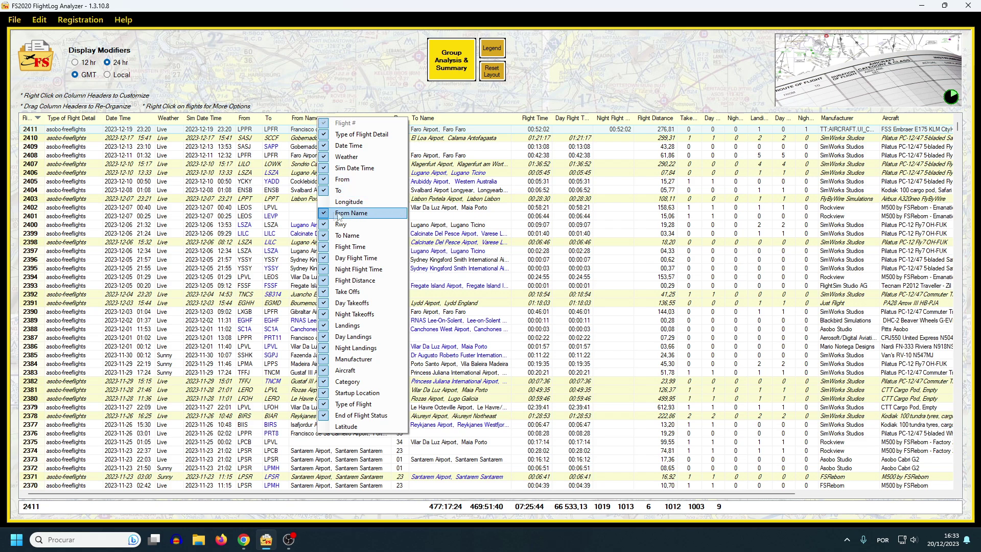
left_click(358, 237)
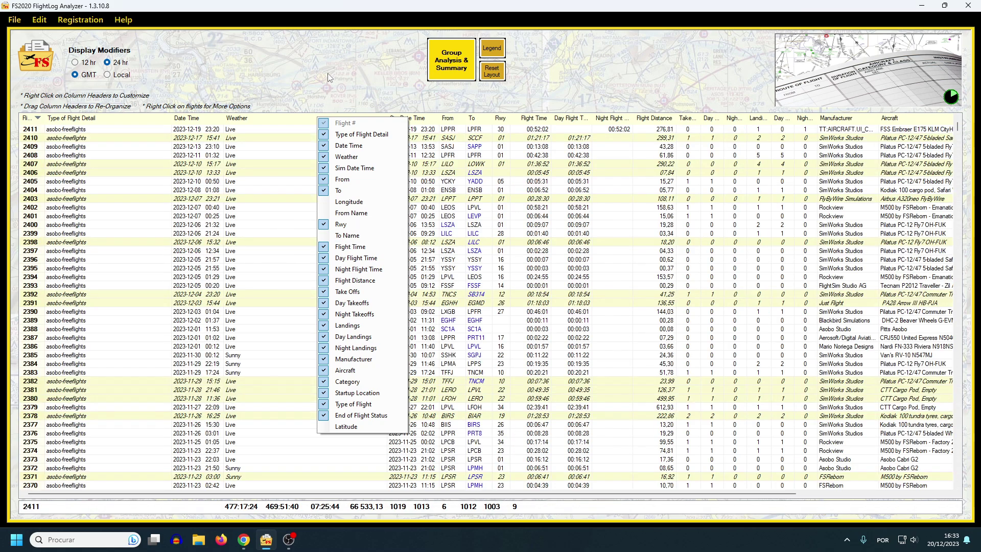
left_click(328, 78)
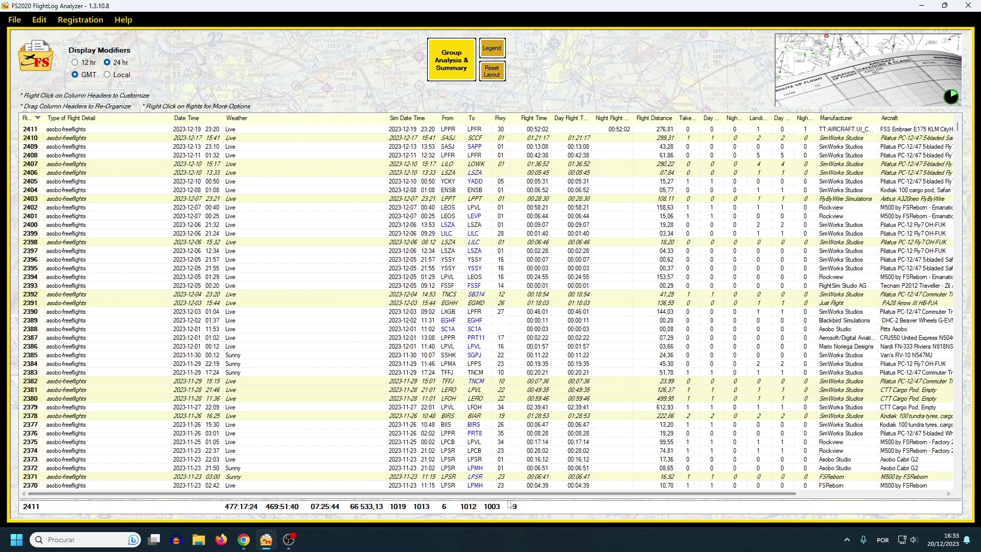
Browse the older flights, sorting the log by flight number in ascending order to view the earliest entries.
left_click_drag(609, 498, 465, 500)
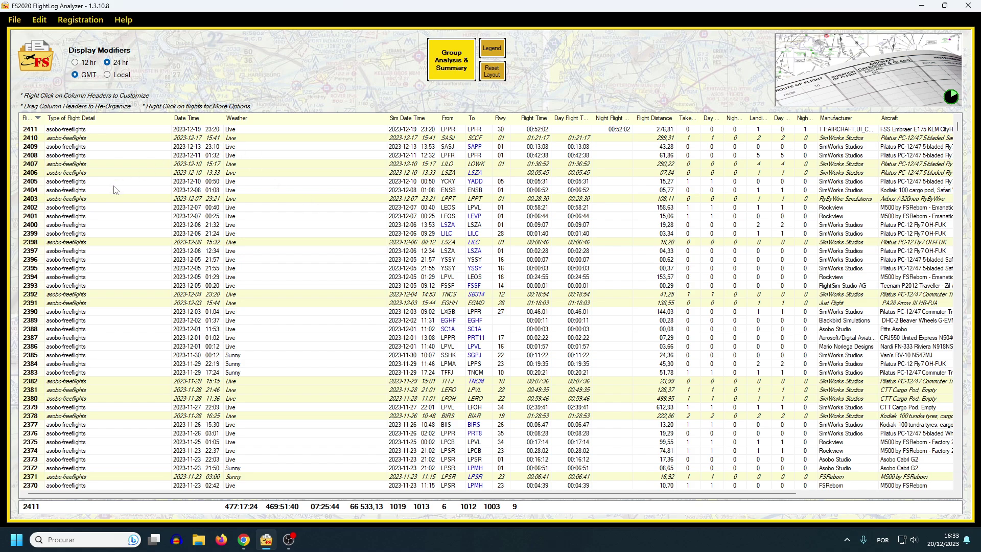
scroll(116, 190, "down", 8)
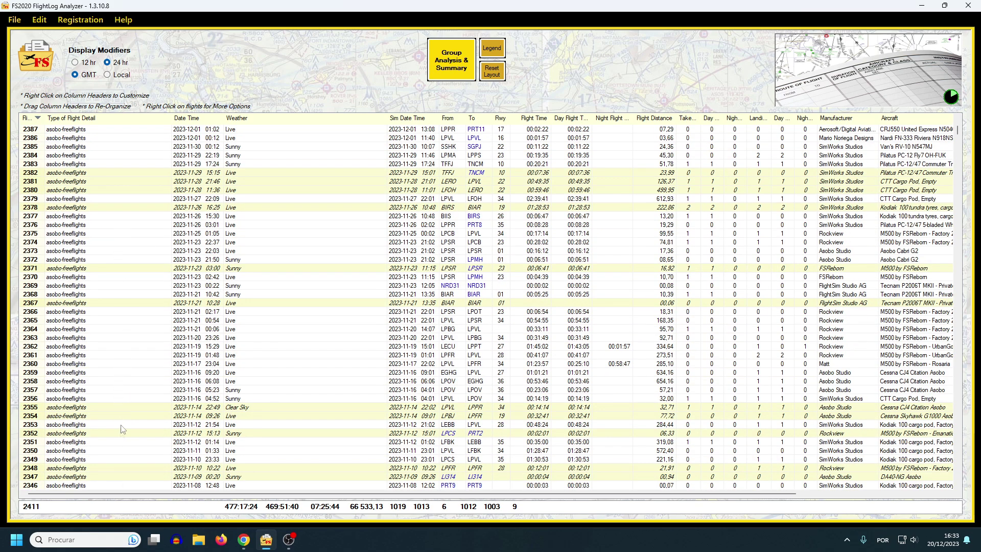
left_click(120, 435)
scroll(133, 322, "down", 7)
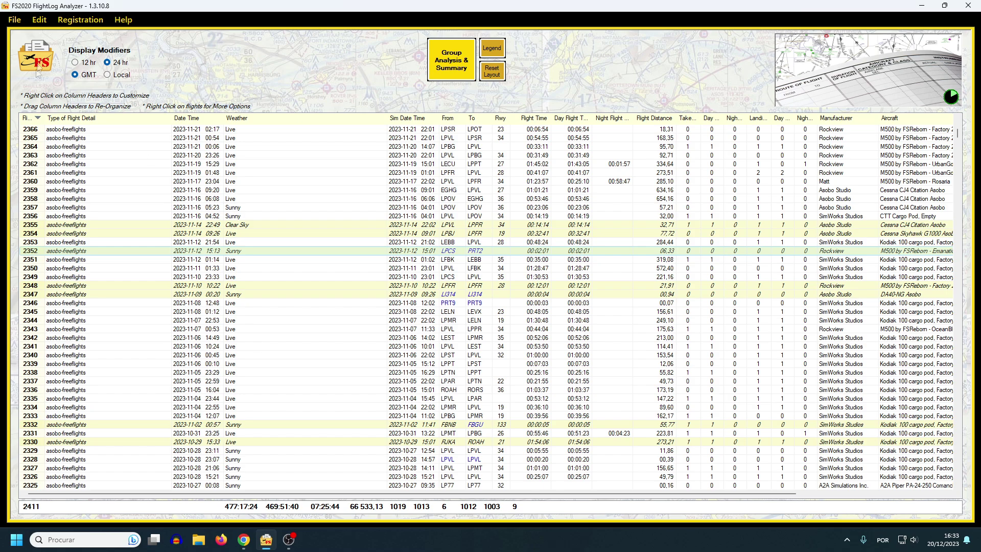
left_click(27, 118)
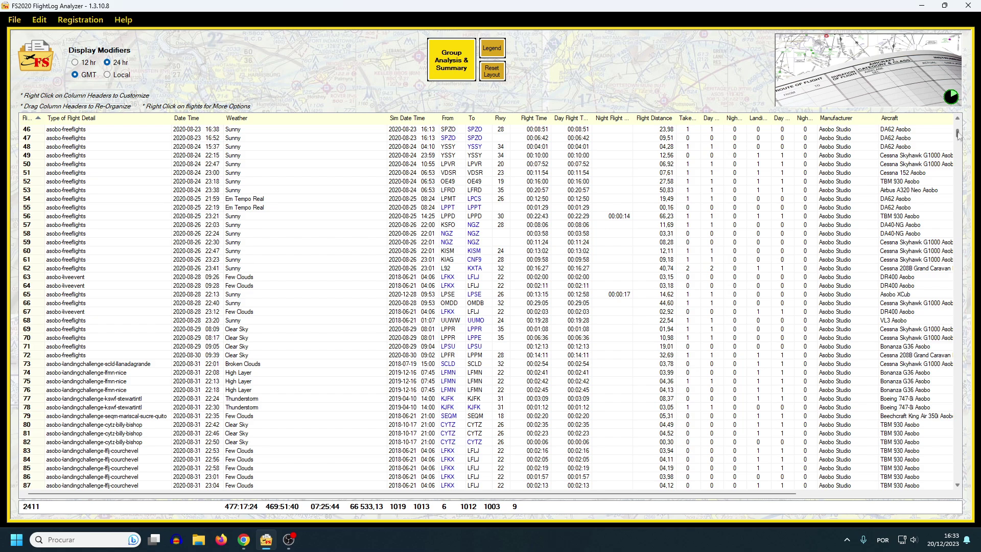
left_click_drag(958, 134, 959, 123)
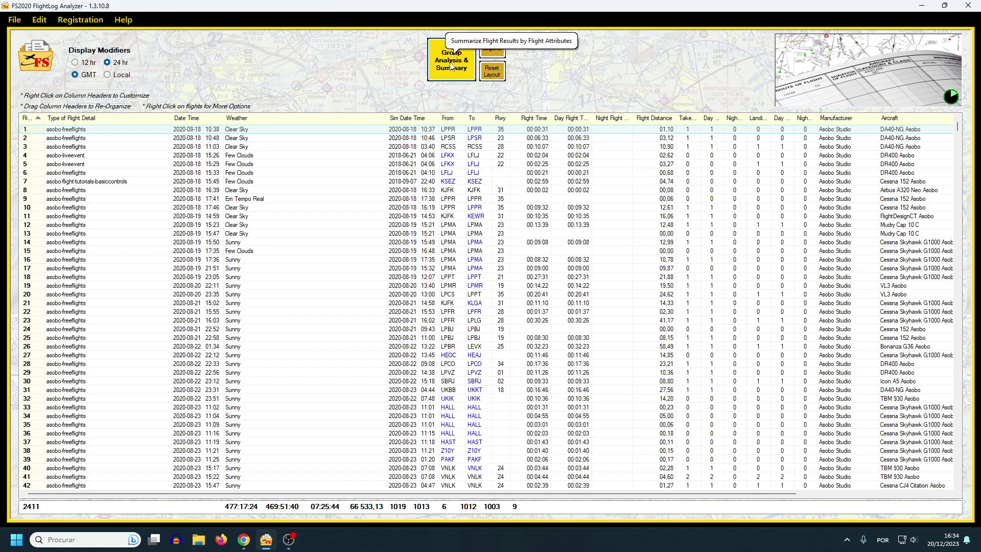
Open the group analysis and summary of the flights and maximize its window.
left_click(449, 66)
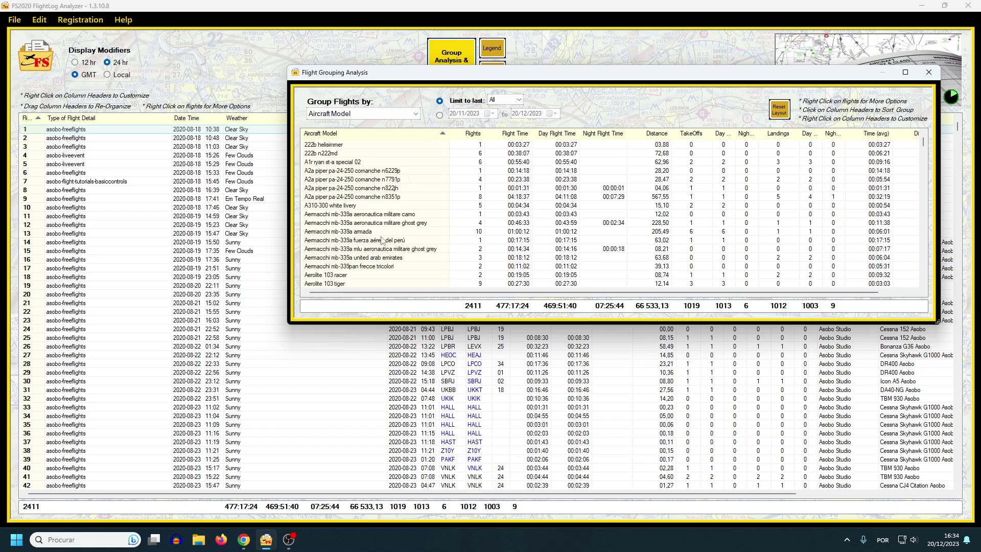
left_click_drag(284, 327, 48, 477)
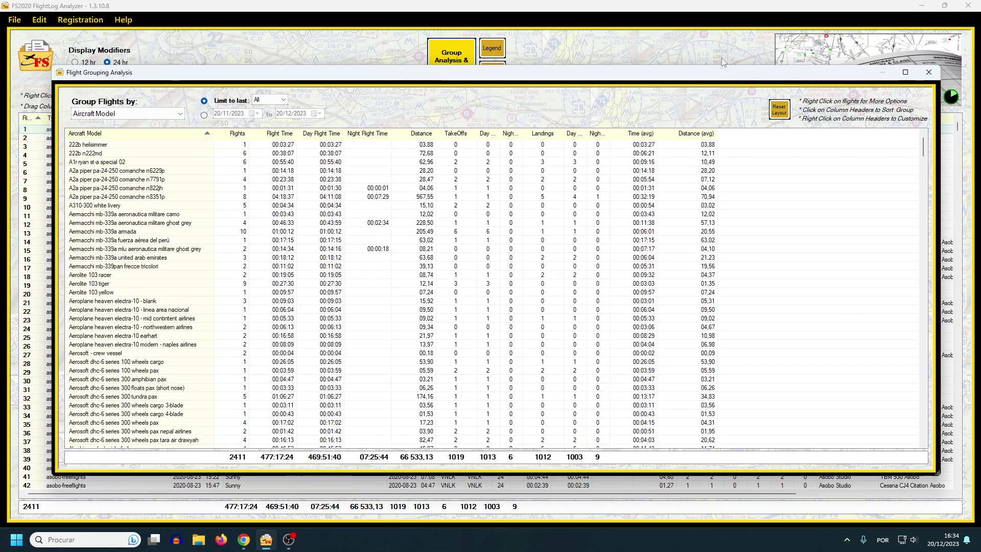
left_click(907, 73)
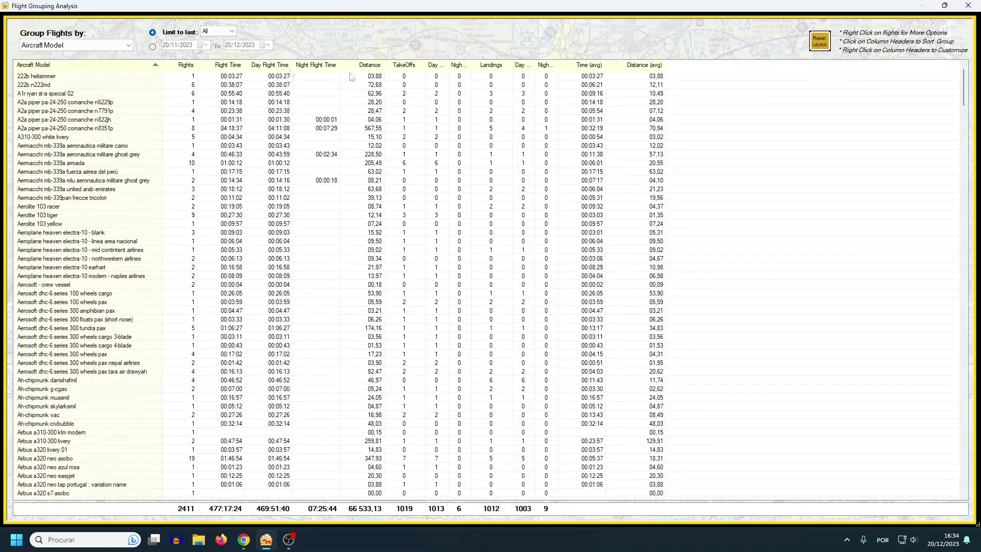
Group the flights by Aircraft Type and sort the groups by number of flights in descending order.
left_click(66, 45)
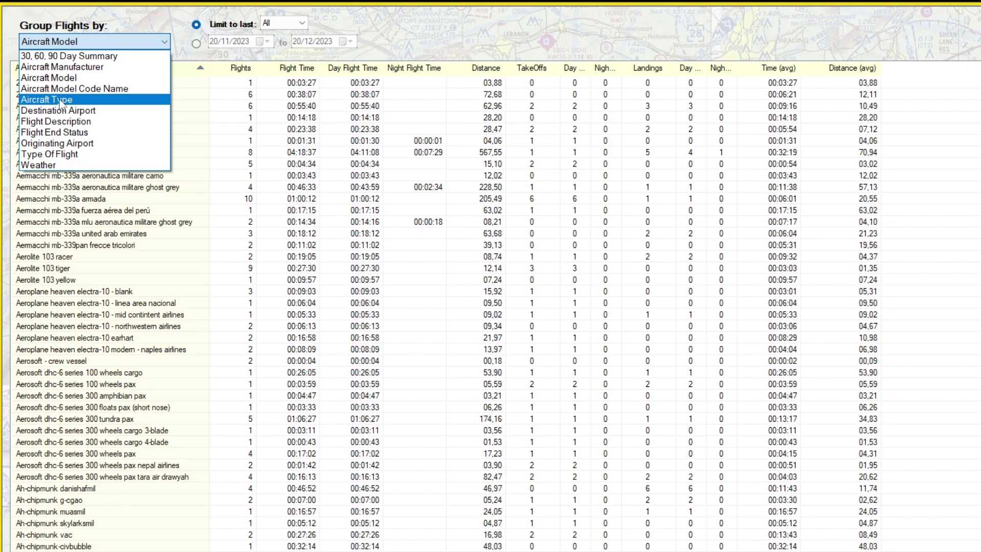
left_click(60, 100)
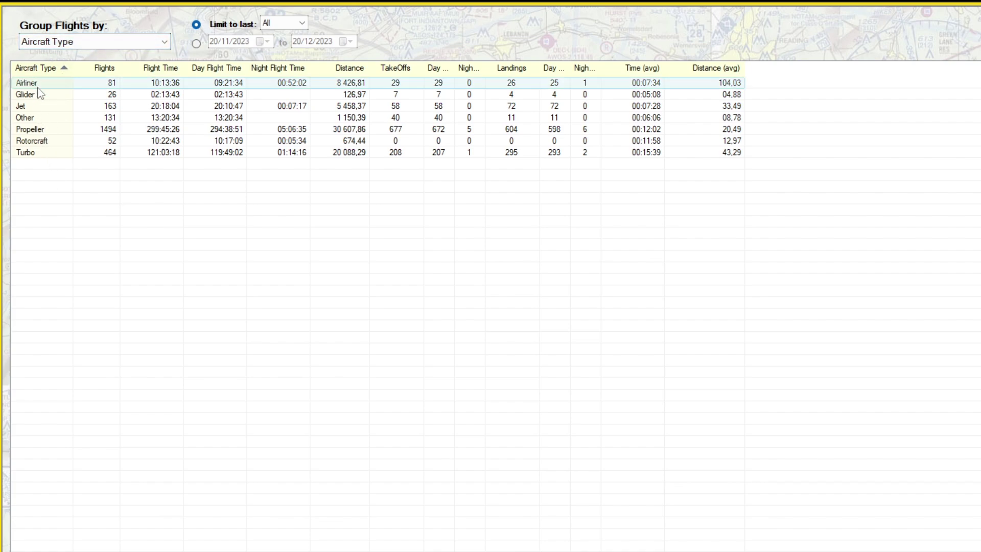
left_click(102, 70)
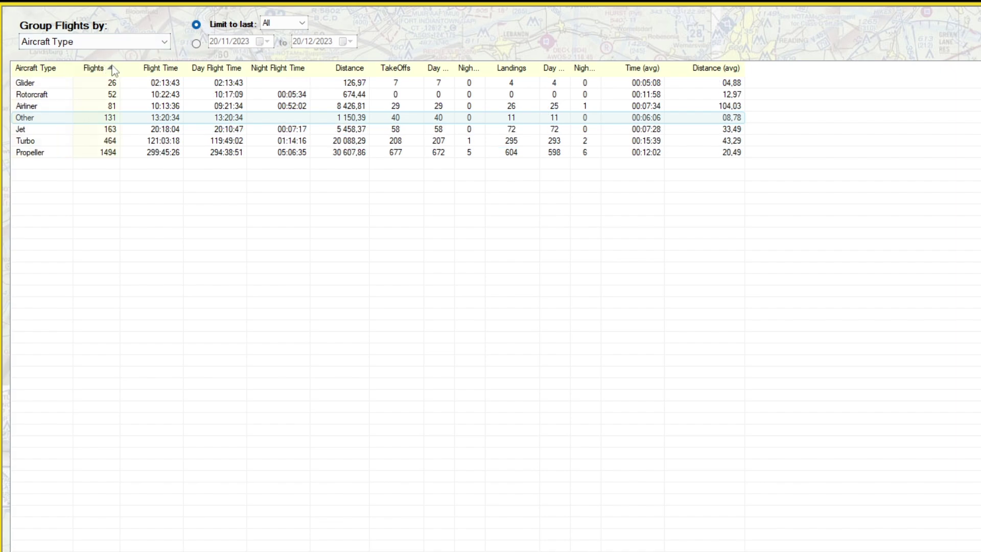
left_click(91, 72)
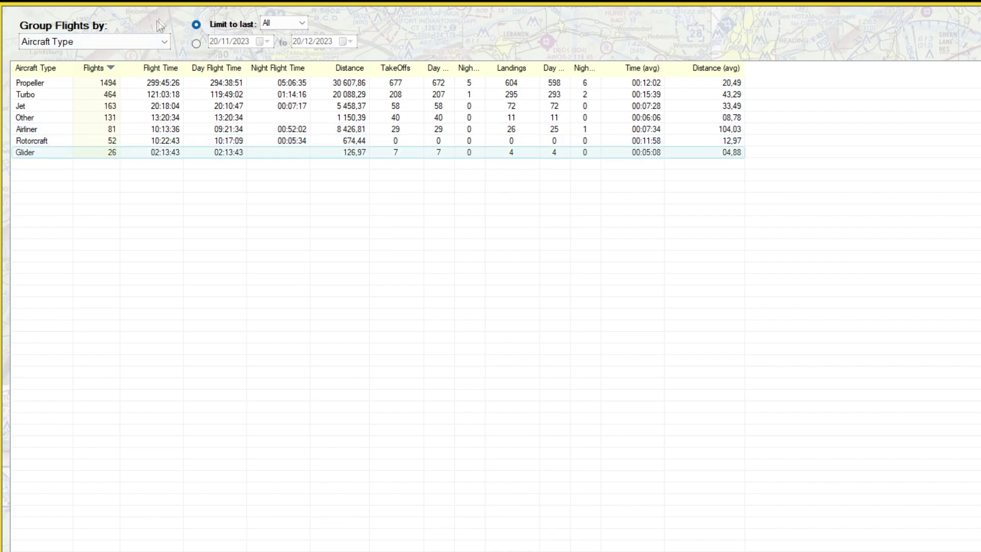
Group the flights by Aircraft Model and sort the models by number of flights in descending order.
left_click(98, 48)
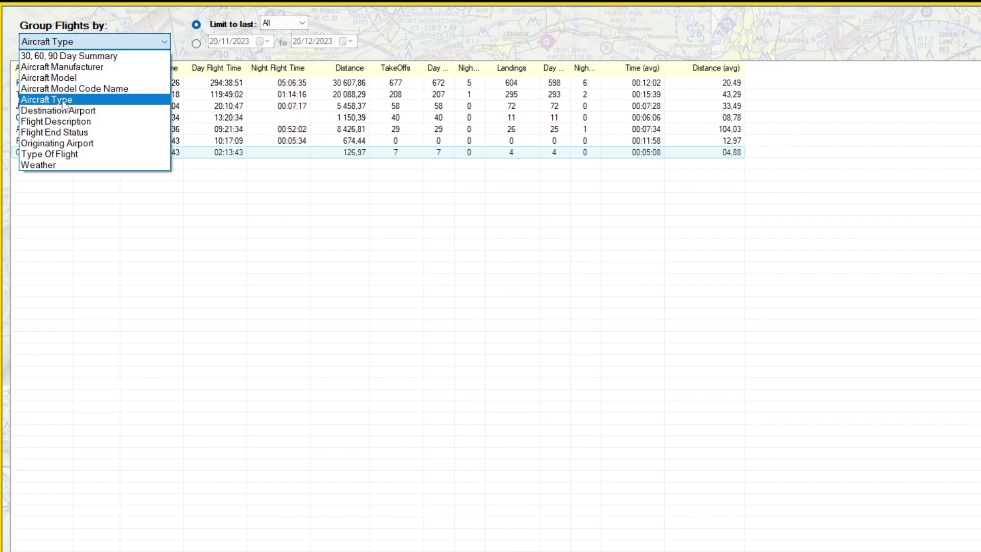
left_click(56, 80)
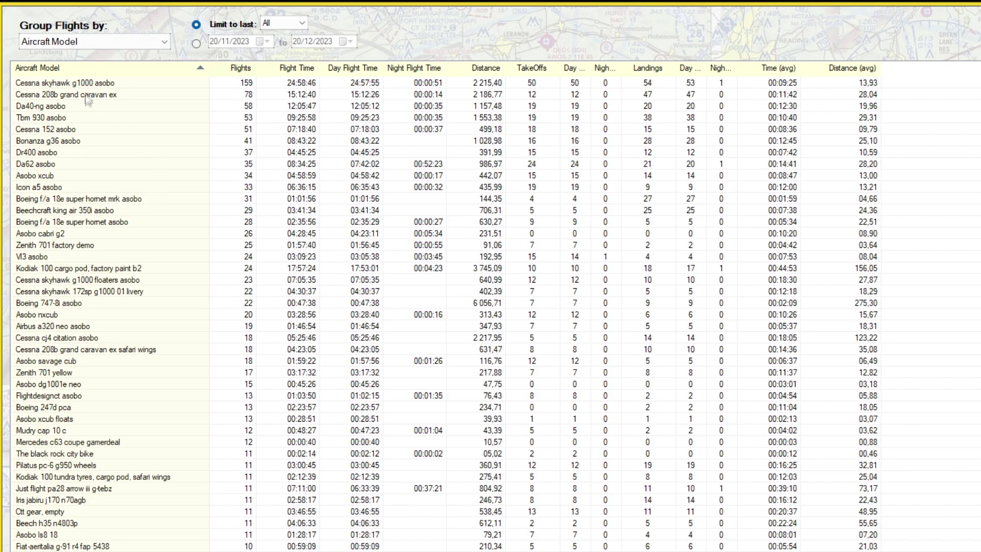
left_click(155, 63)
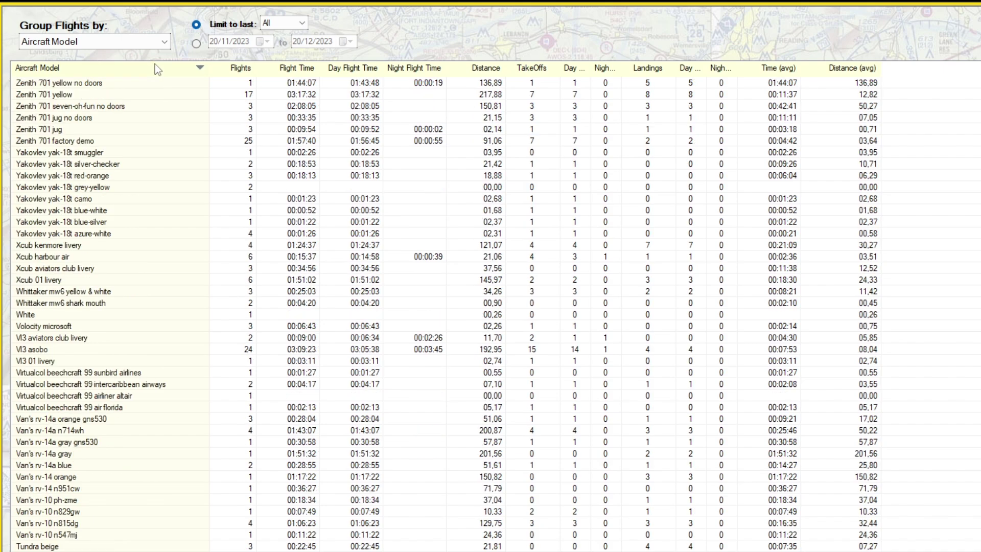
left_click(248, 69)
left_click(244, 69)
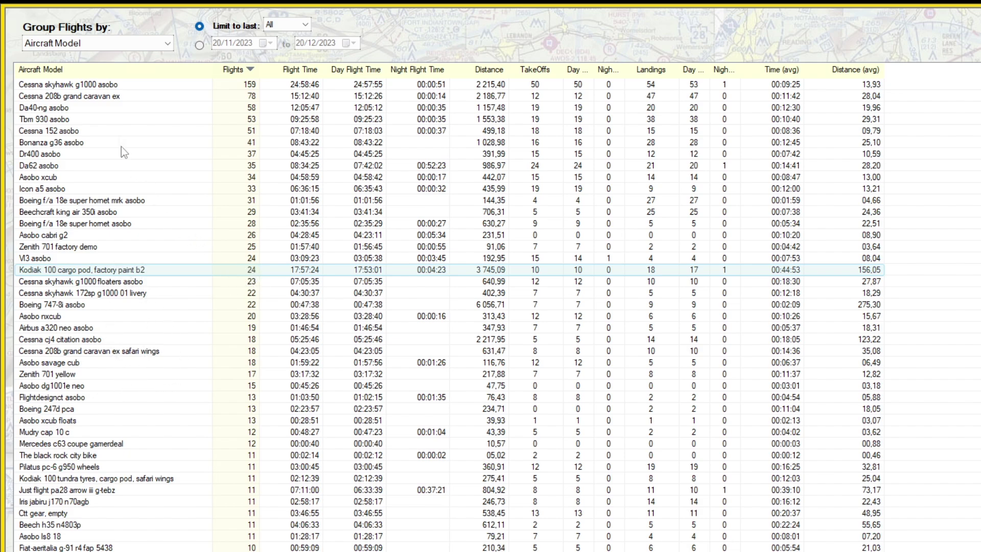
Group the flights by Aircraft Manufacturer and sort the manufacturers by number of flights.
left_click(124, 44)
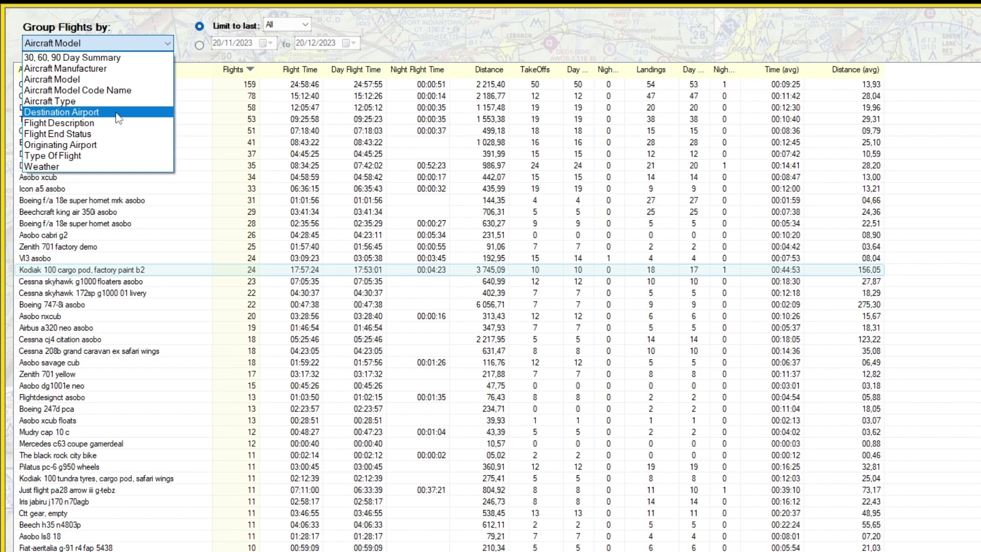
left_click(113, 72)
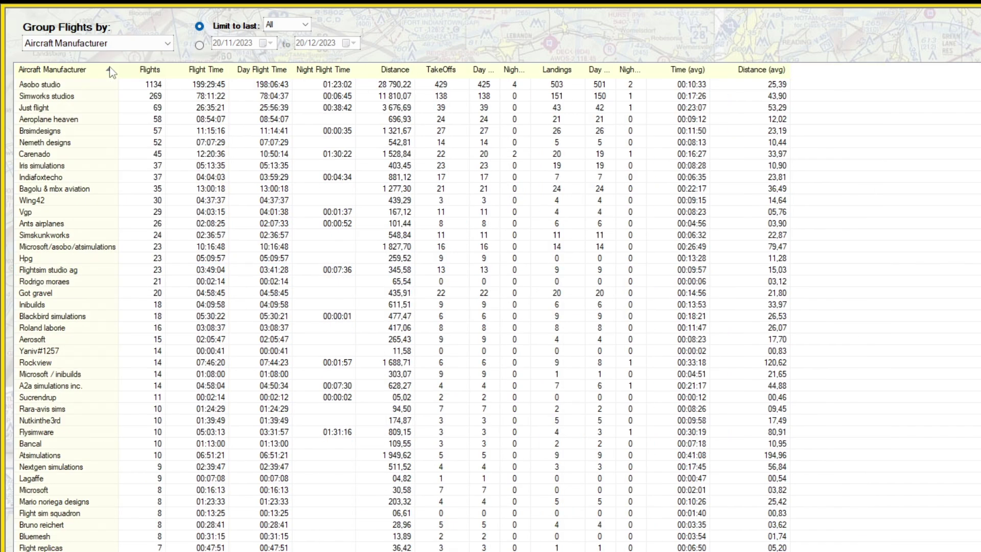
left_click(150, 72)
left_click(151, 72)
left_click(150, 73)
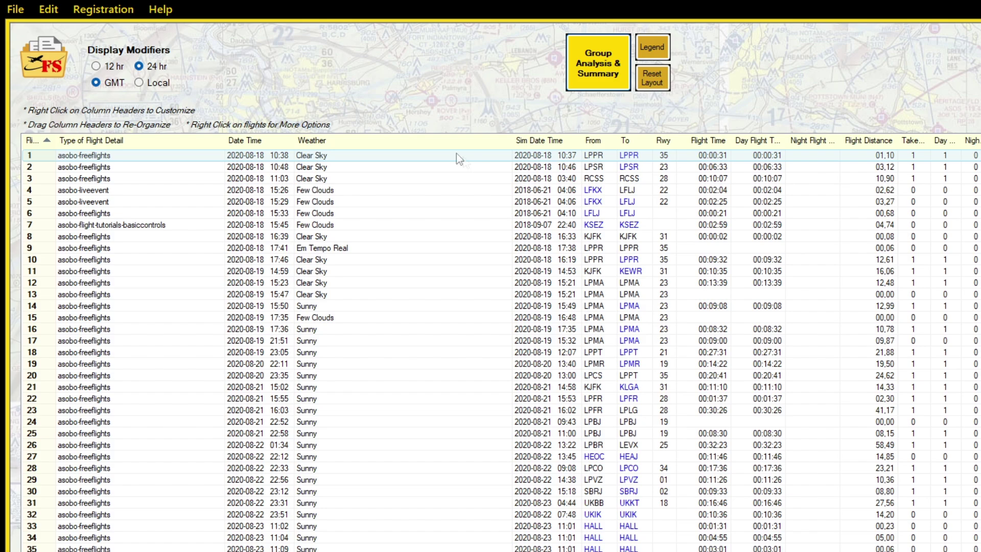
Sort the main flight log by flight number in descending order, with the most recent flight first.
left_click(42, 141)
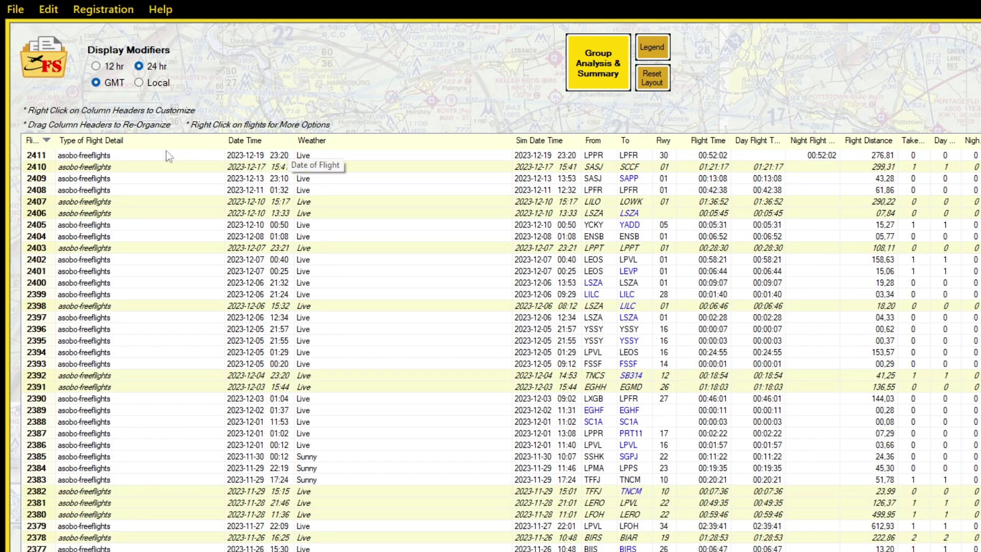
Export flight 2411 in KML format to the desktop and move the exported file's icon to an empty area of the desktop.
right_click(103, 156)
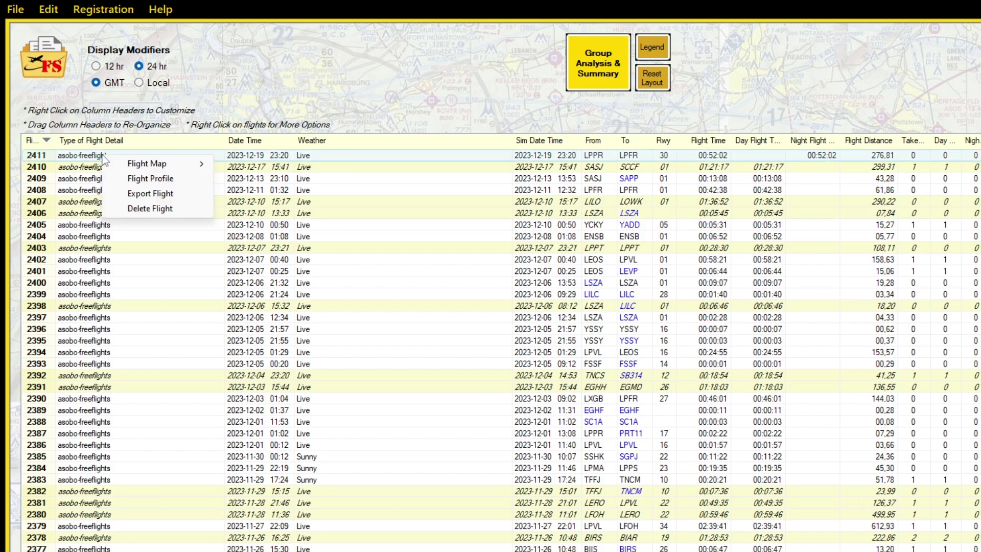
left_click(162, 199)
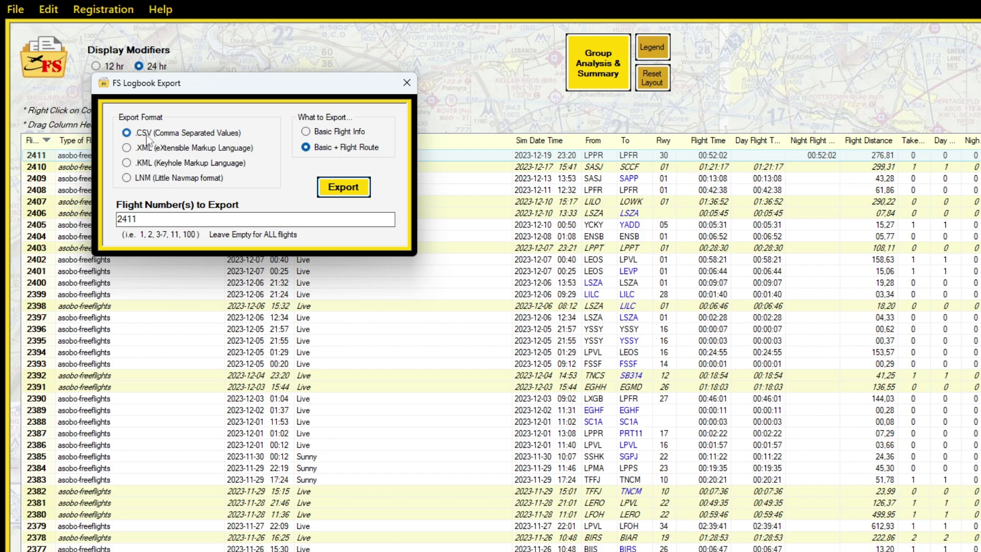
left_click(147, 164)
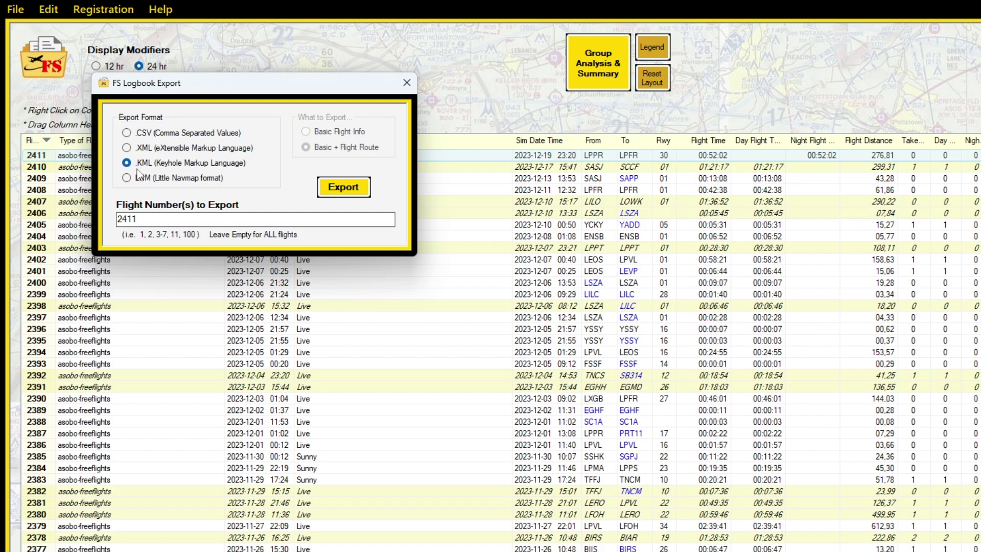
left_click(342, 189)
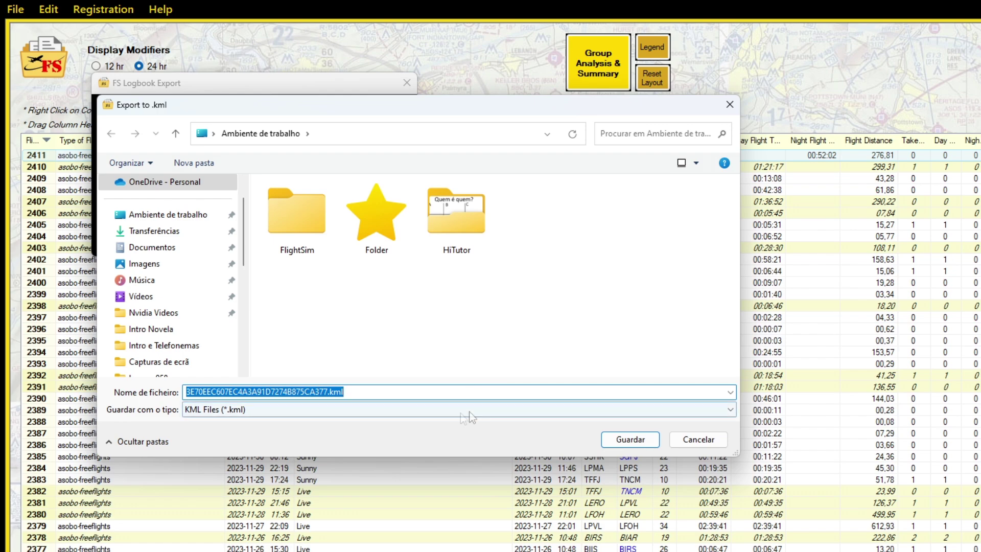
left_click(634, 443)
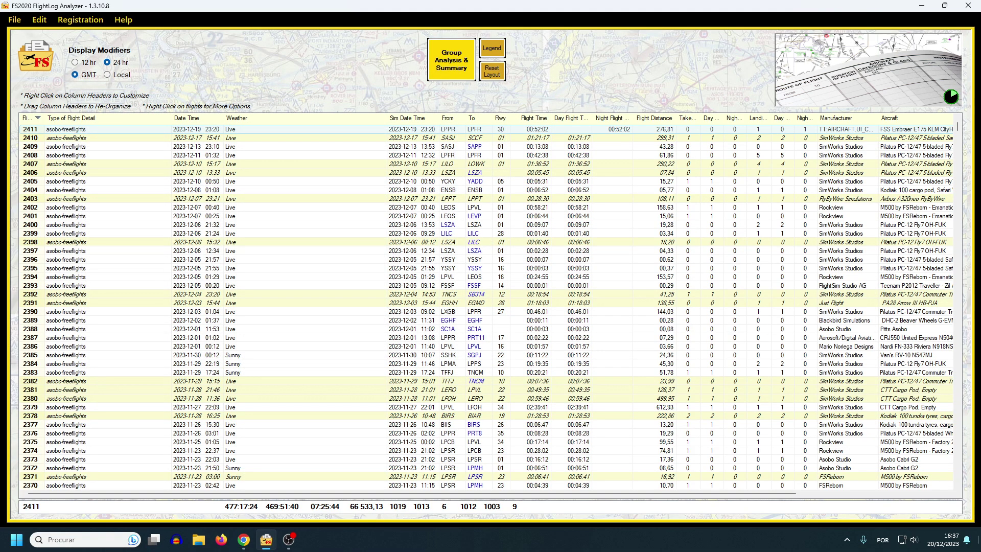
left_click(266, 539)
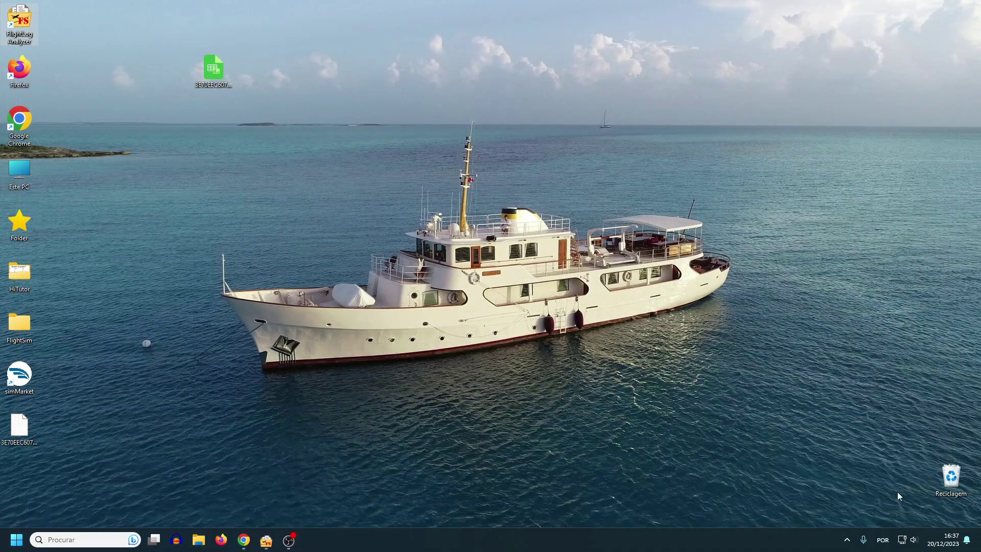
left_click_drag(19, 429, 193, 215)
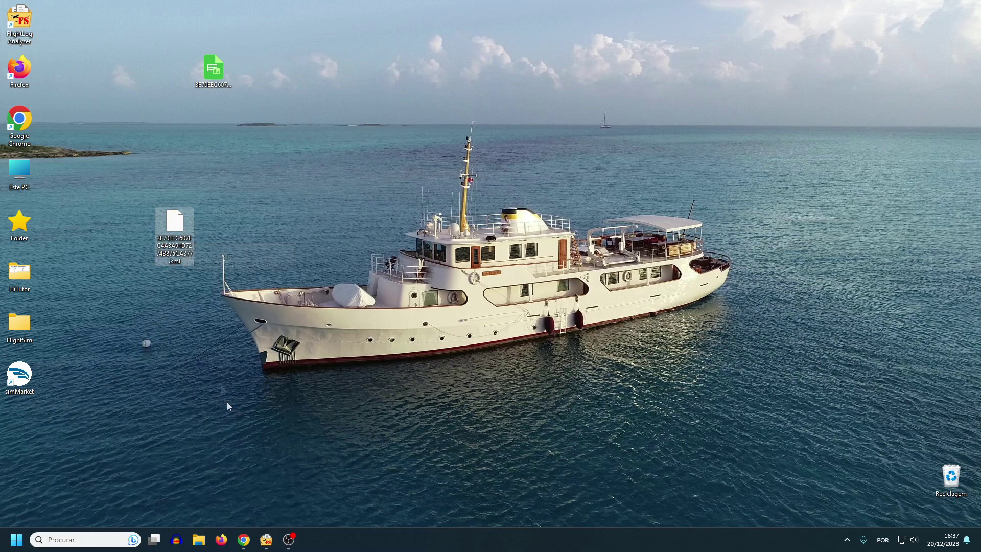
Switch to Google Earth in Chrome and import the exported flight's KML file from the desktop.
left_click(244, 540)
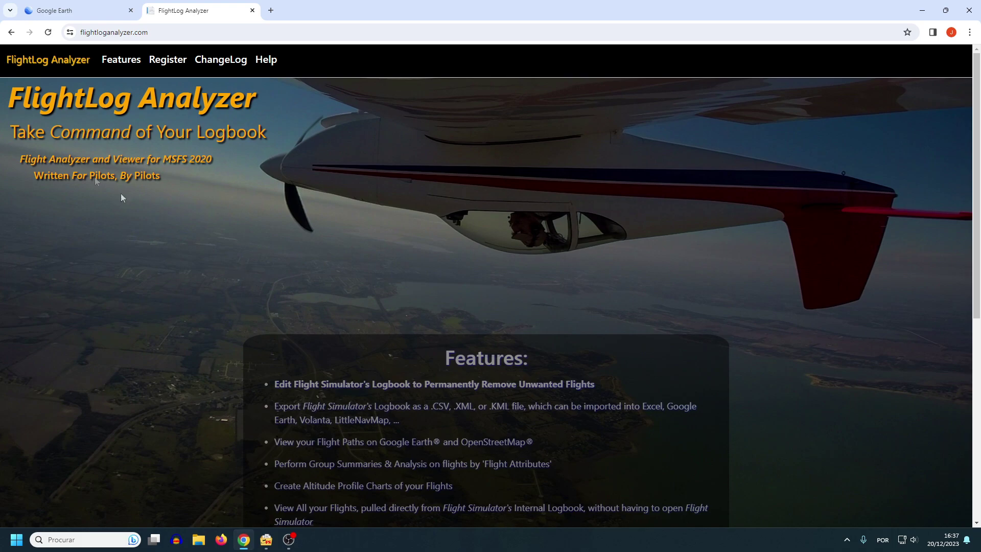
left_click(49, 7)
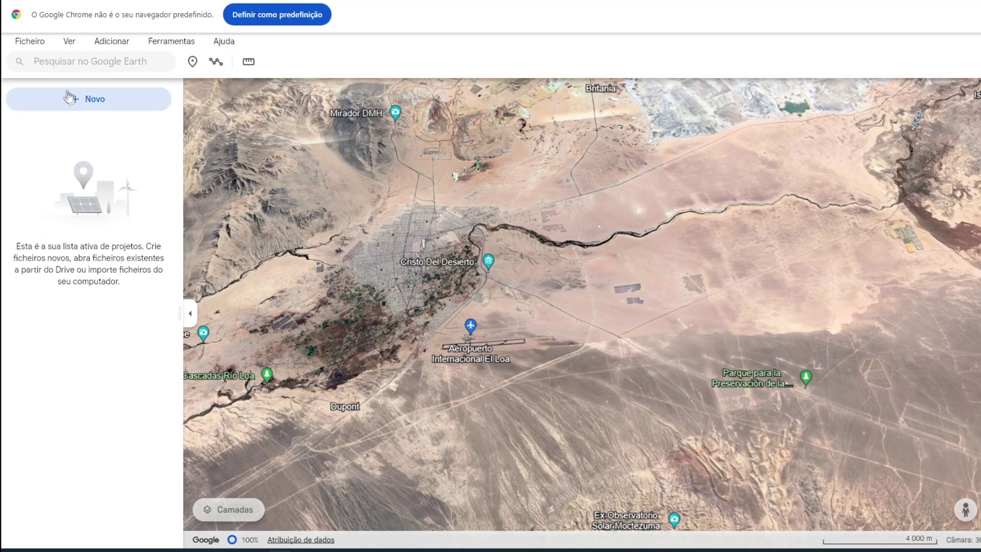
left_click(23, 87)
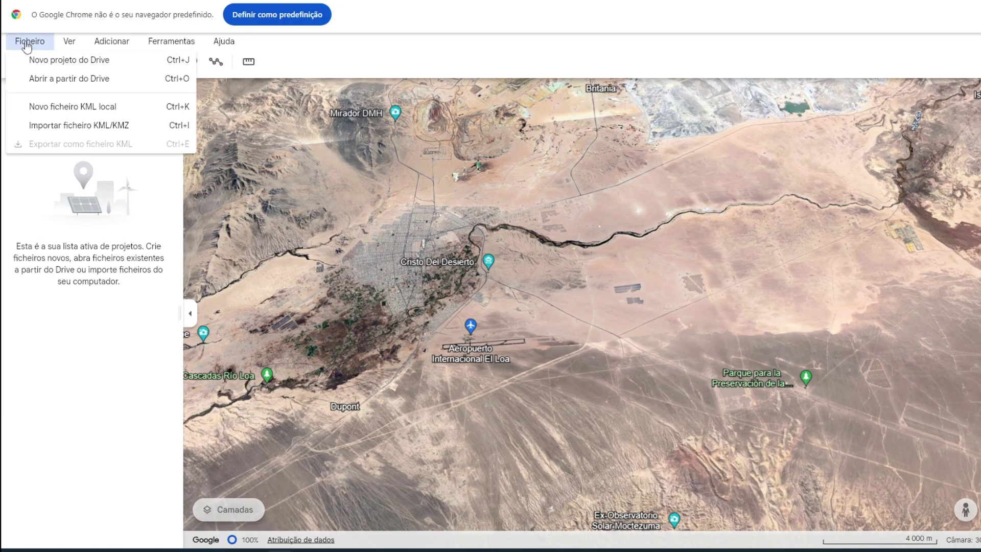
left_click(108, 131)
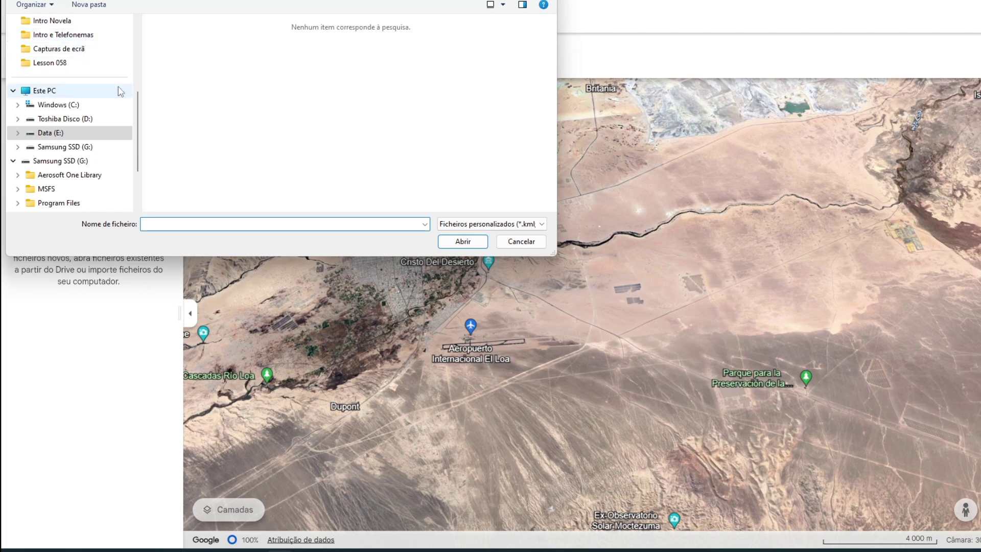
scroll(138, 104, "up", 3)
left_click(66, 79)
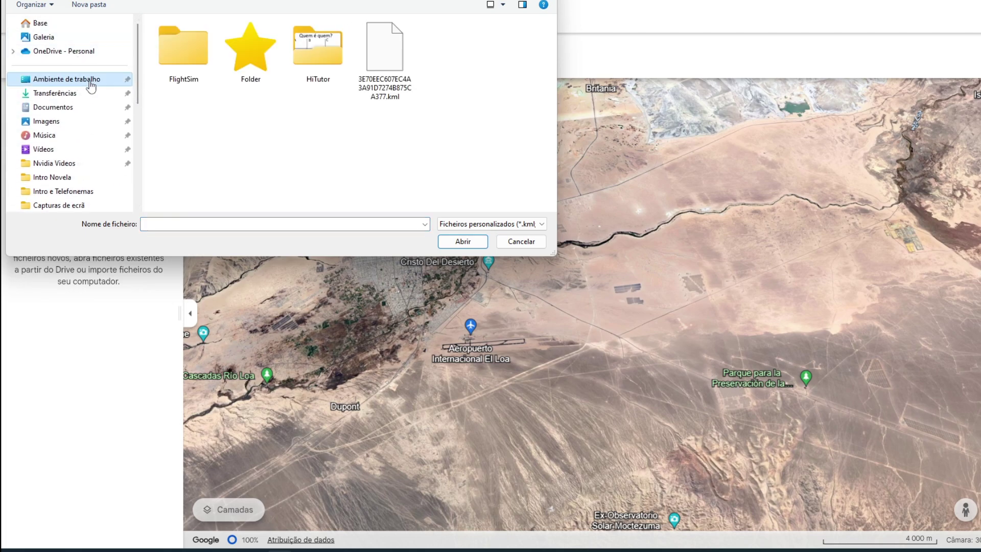
double_click(384, 75)
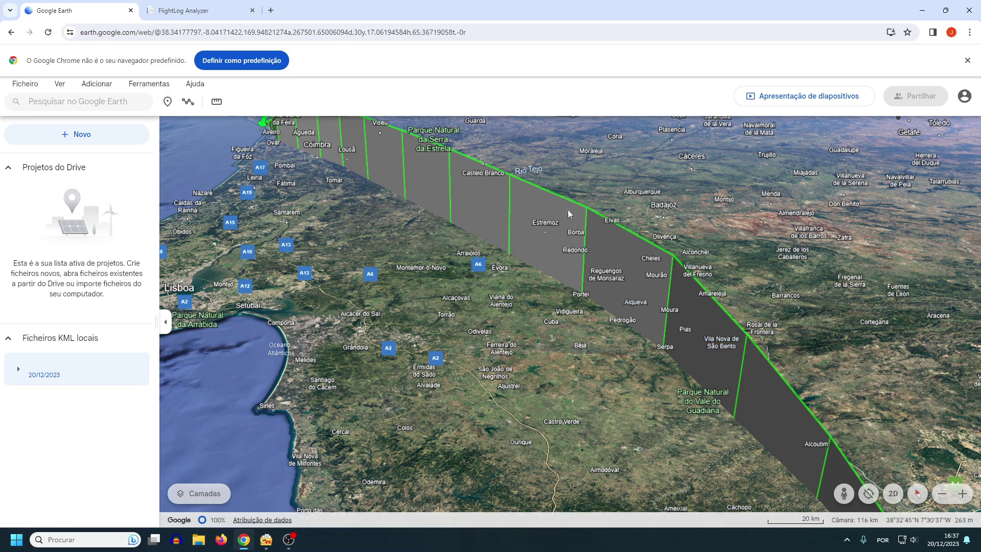
Examine the imported flight path over Portugal, from the LPPR departure marker to its southern end near Faro.
left_click_drag(515, 274, 546, 477)
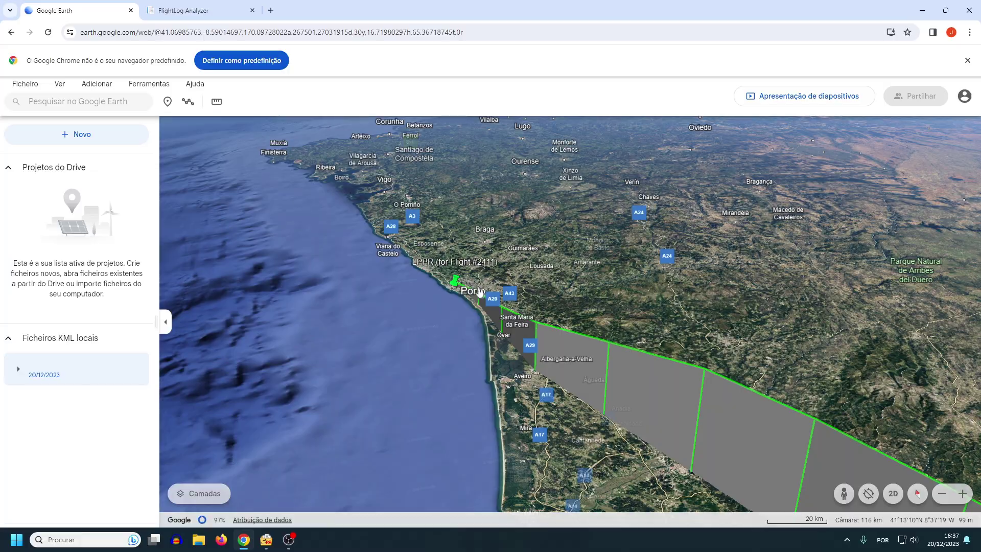
left_click_drag(557, 376, 505, 356)
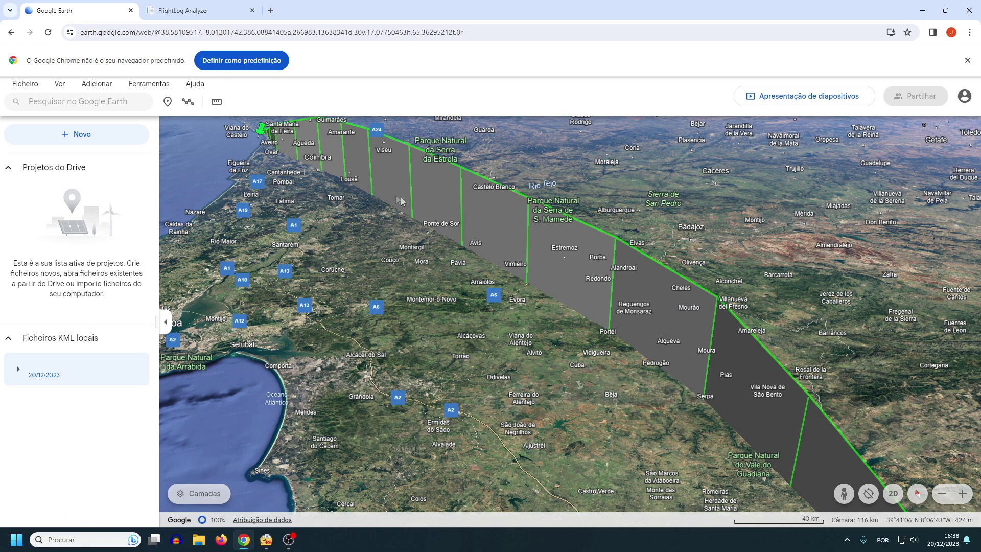
scroll(514, 346, "down", 3)
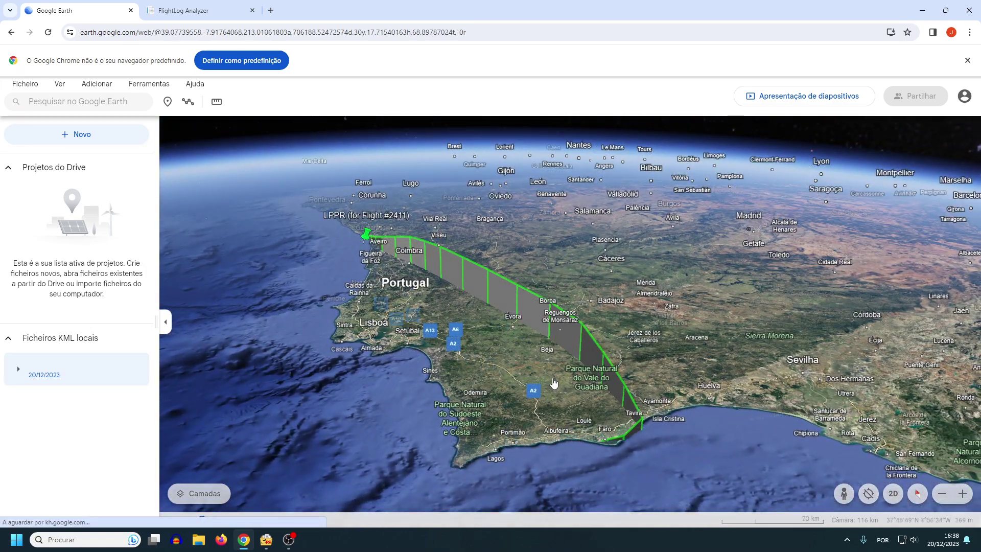
scroll(553, 383, "up", 2)
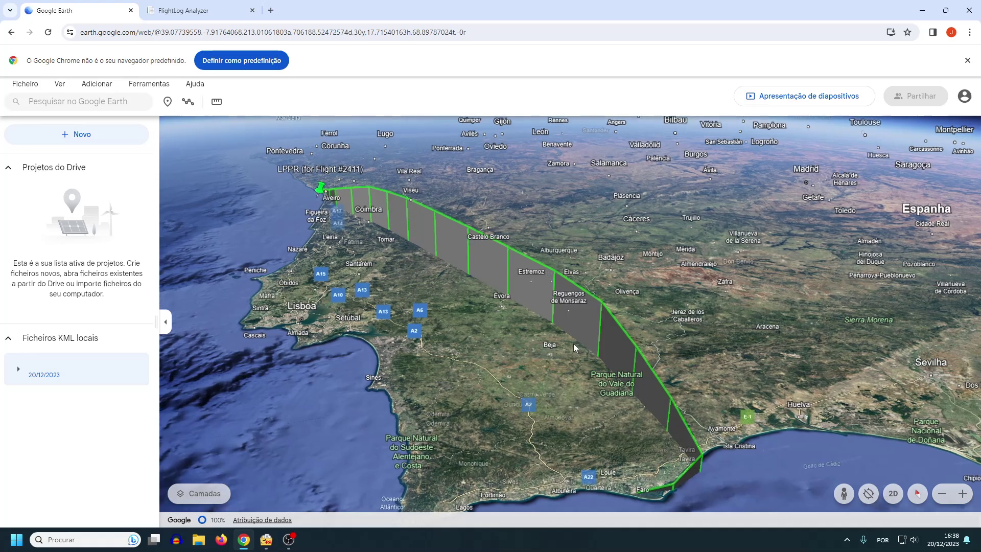
scroll(573, 347, "up", 3)
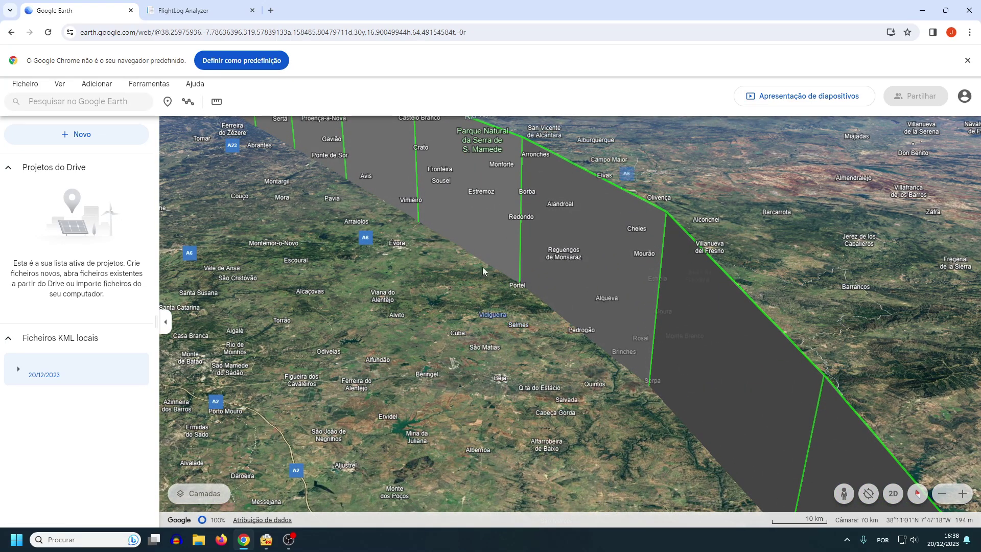
scroll(595, 327, "up", 1)
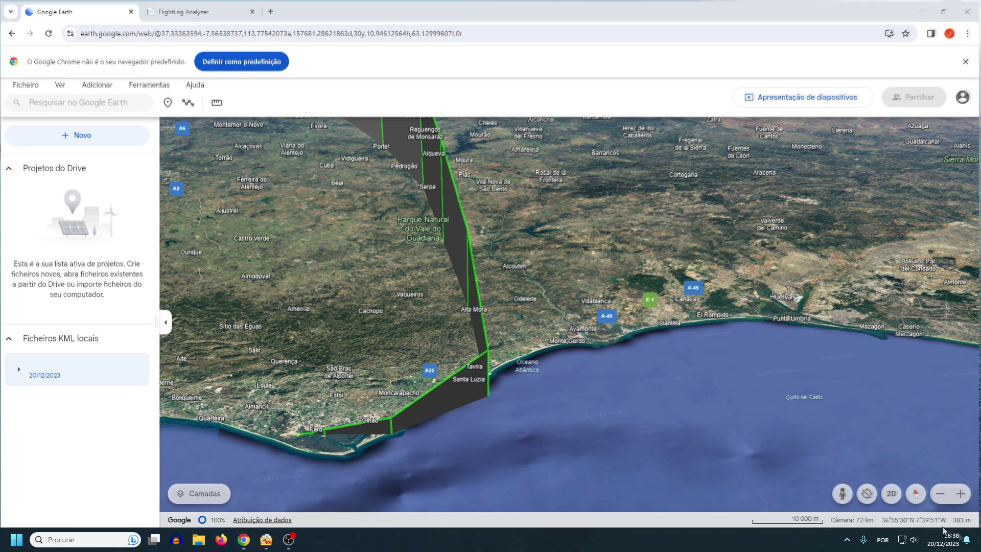
Open the flight's full CSV file from the desktop in LibreOffice Calc, accepting the default text import settings.
key("super+d")
left_click(218, 71)
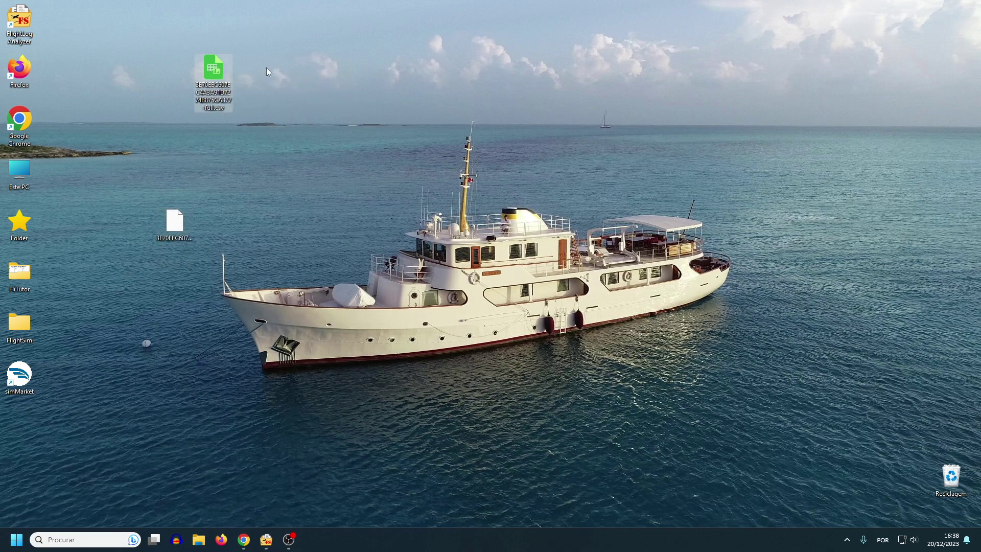
double_click(210, 72)
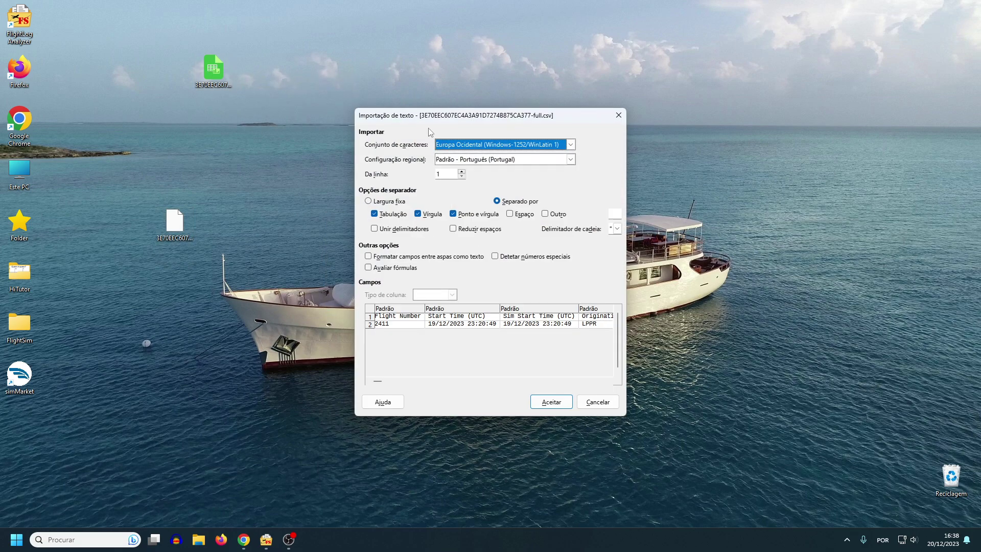
left_click(536, 402)
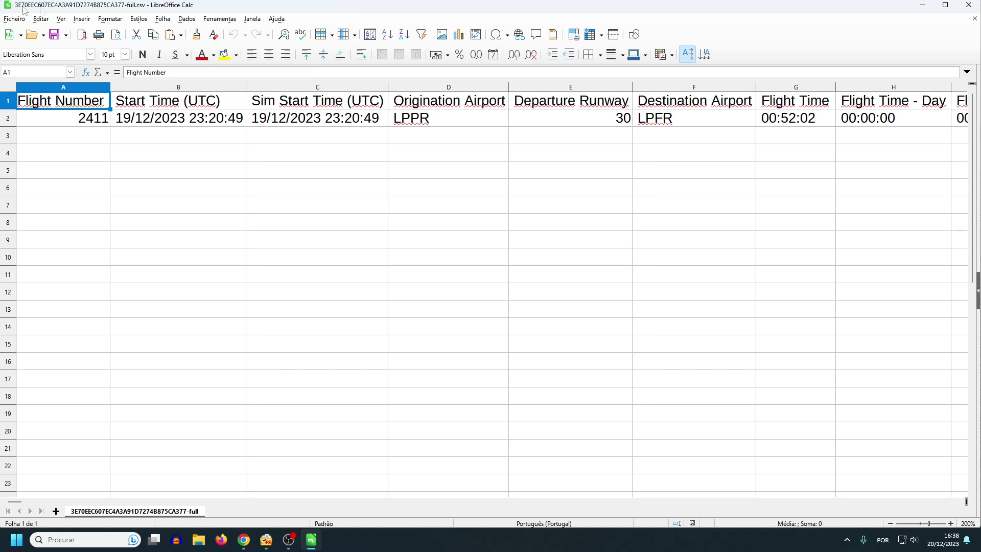
Examine the flight's origination and destination airports, aircraft manufacturer and aircraft type in row 2.
key("Down")
key("Right")
key("Right")
key("Right")
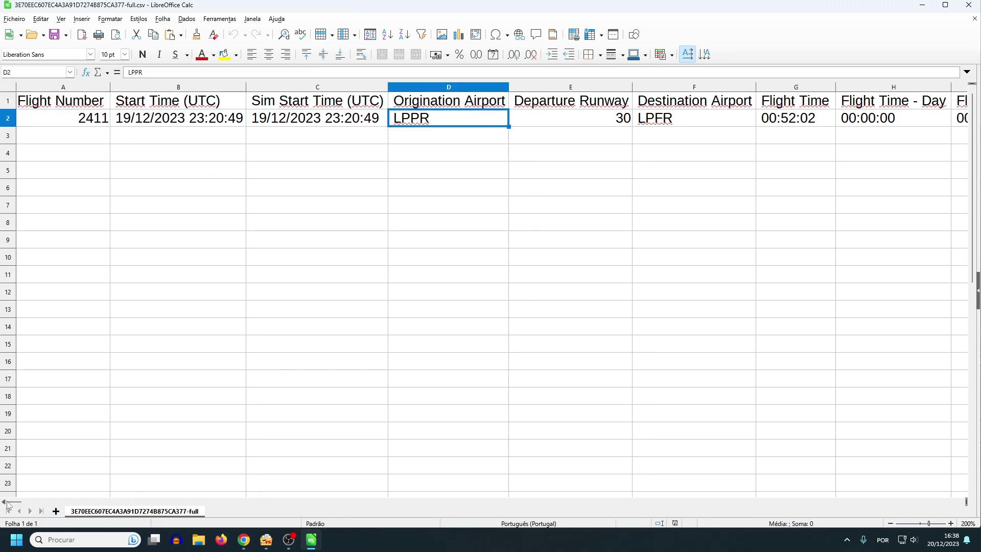
left_click_drag(13, 502, 33, 503)
left_click(292, 123)
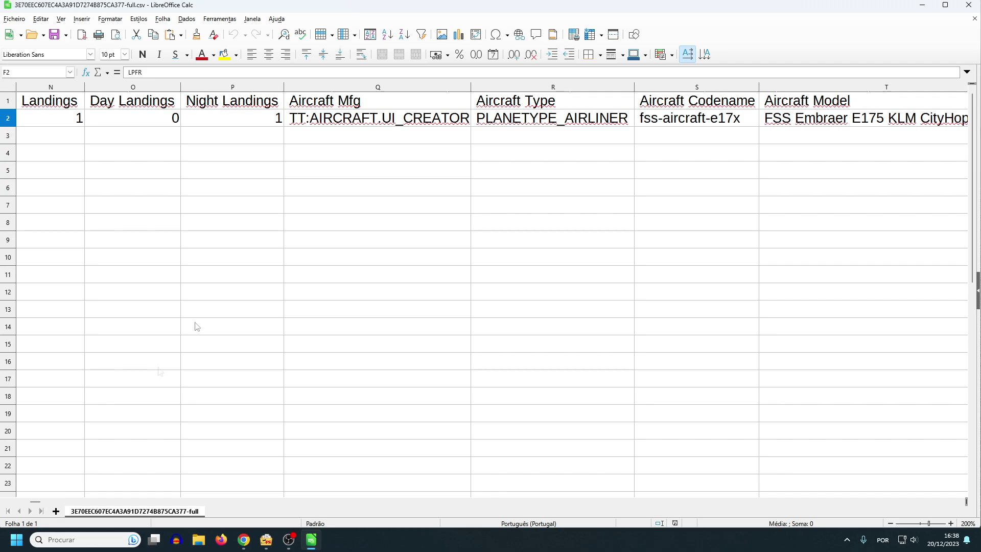
left_click(324, 120)
left_click(538, 121)
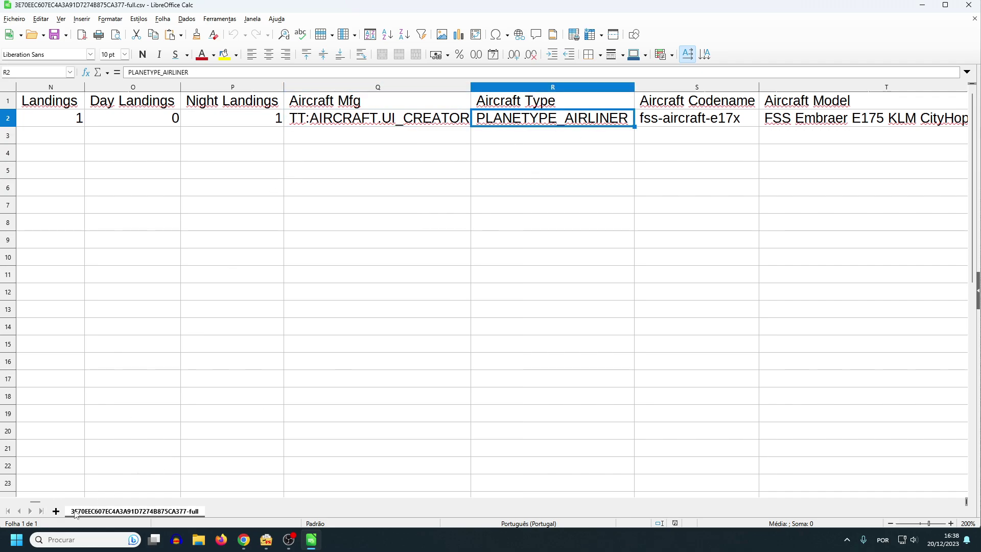
Review the Latitude and Longitude columns and the first Seconds since Takeoff column in AA.
left_click_drag(36, 502, 50, 504)
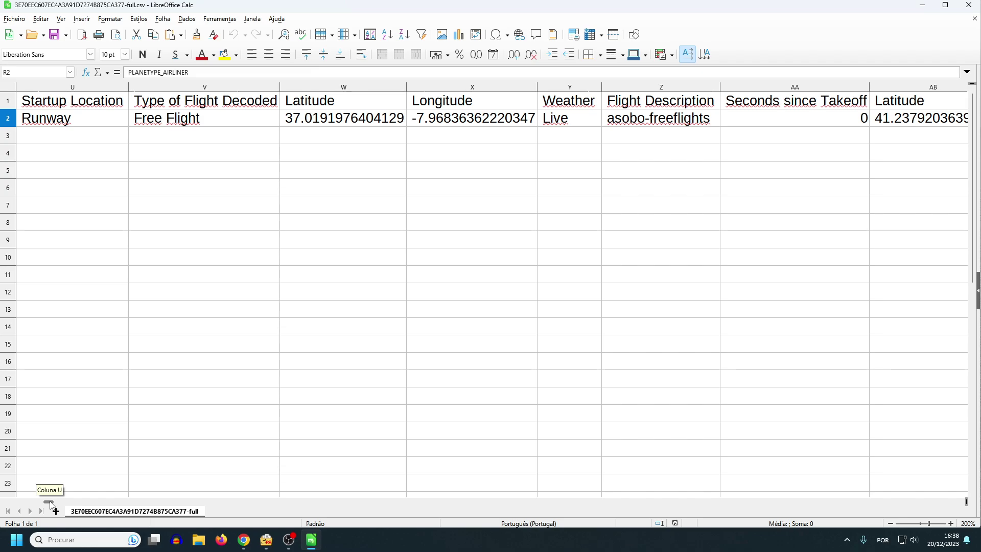
left_click(330, 105)
key("Right")
left_click(822, 104)
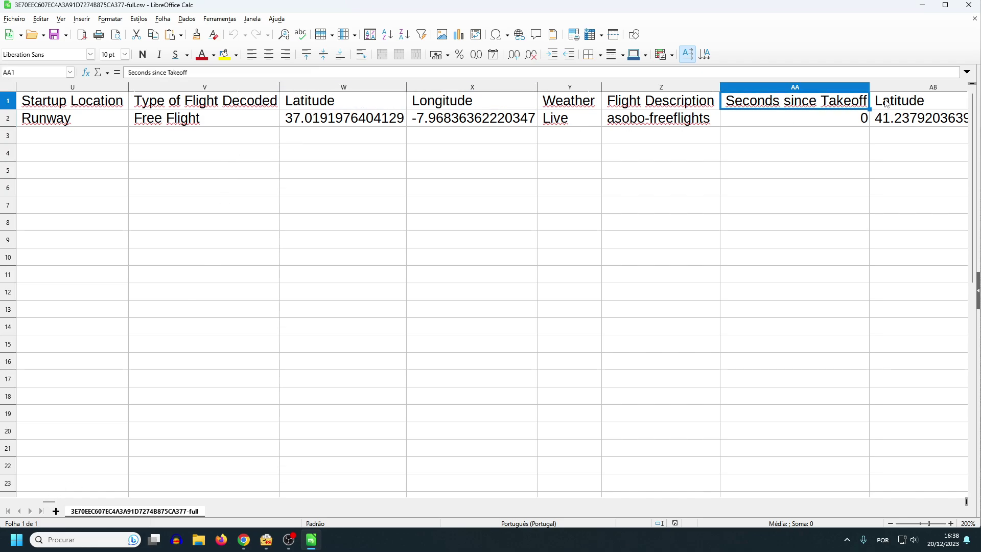
Compare the Seconds since Takeoff entries in HI2 and HN2, then return to the sheet's first column.
left_click_drag(53, 507, 391, 525)
left_click(567, 109)
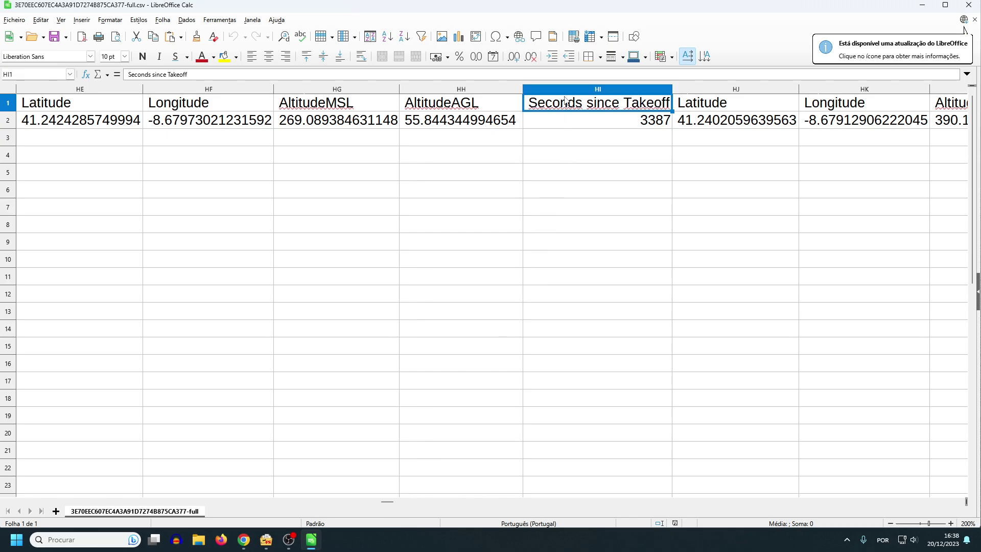
left_click(591, 126)
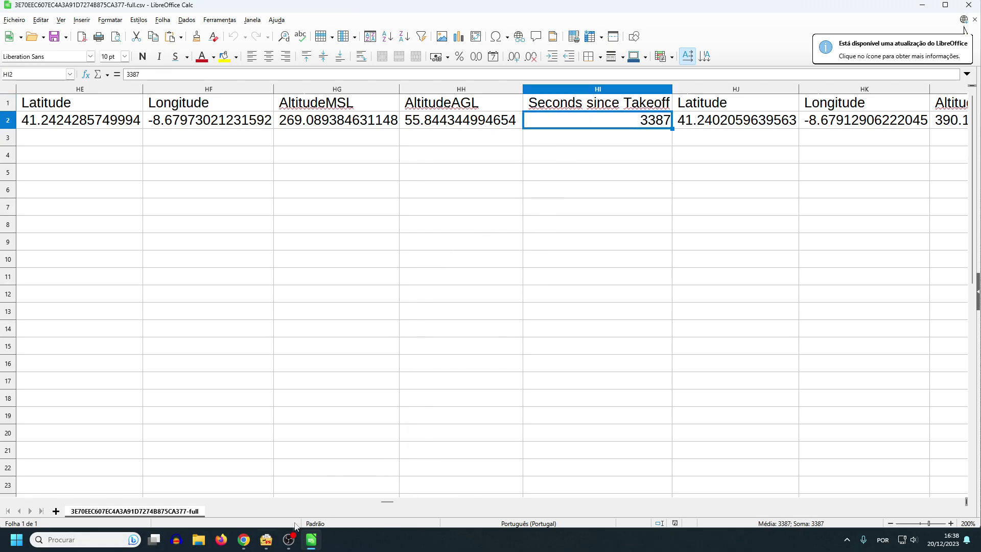
left_click_drag(391, 504, 399, 504)
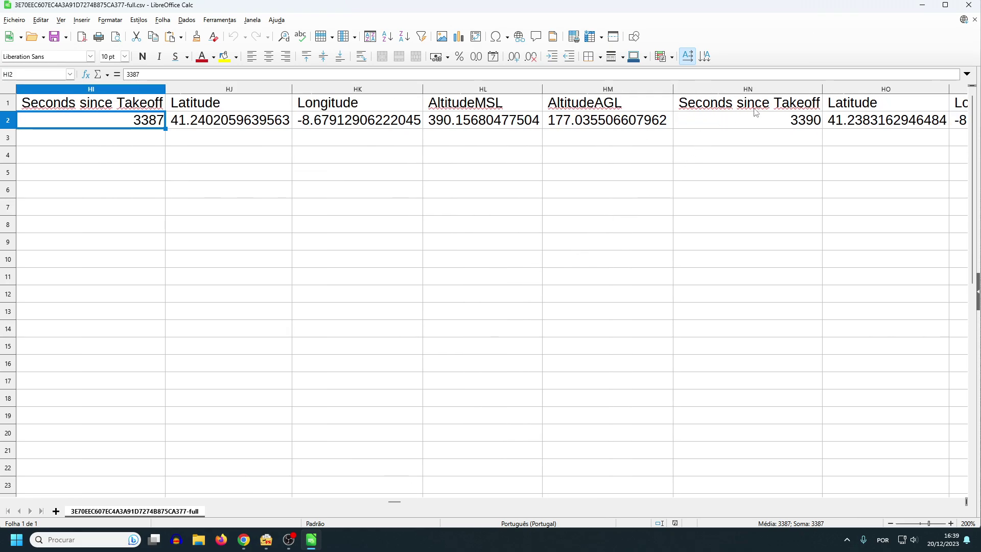
left_click(793, 120)
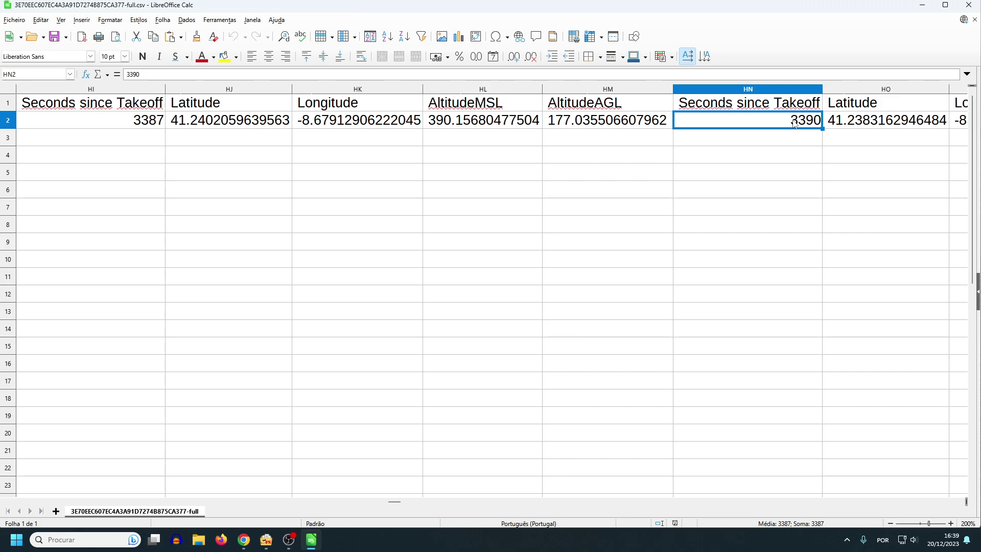
left_click(144, 127)
left_click(754, 120)
left_click_drag(393, 504, 18, 498)
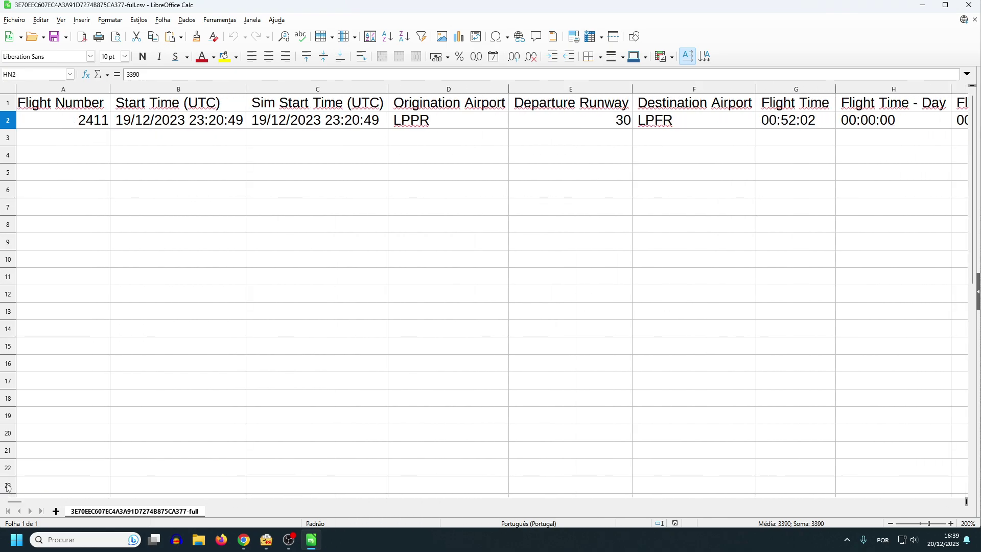
Close the spreadsheet, switch back to FS2020 FlightLog Analyzer and open its preferences.
left_click(969, 7)
left_click(268, 545)
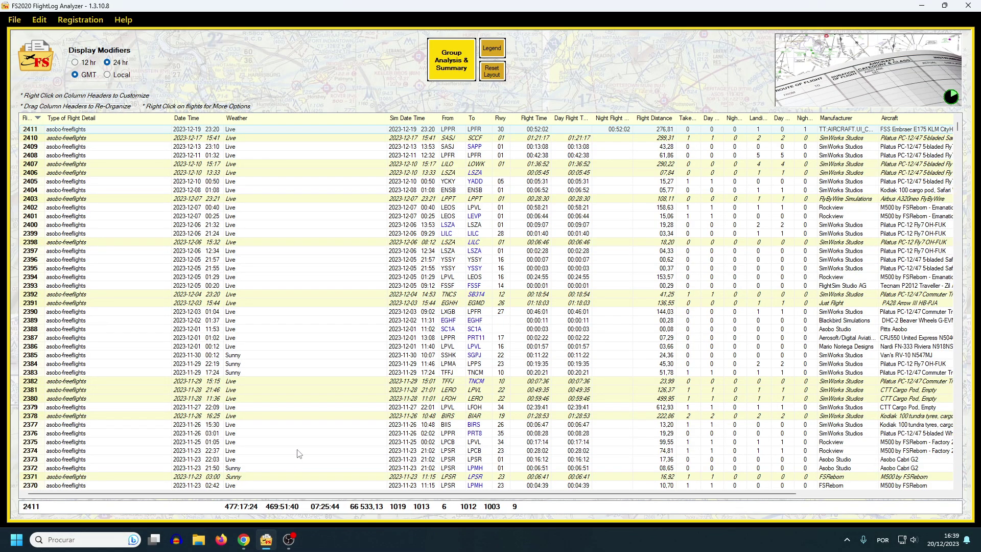
left_click(39, 20)
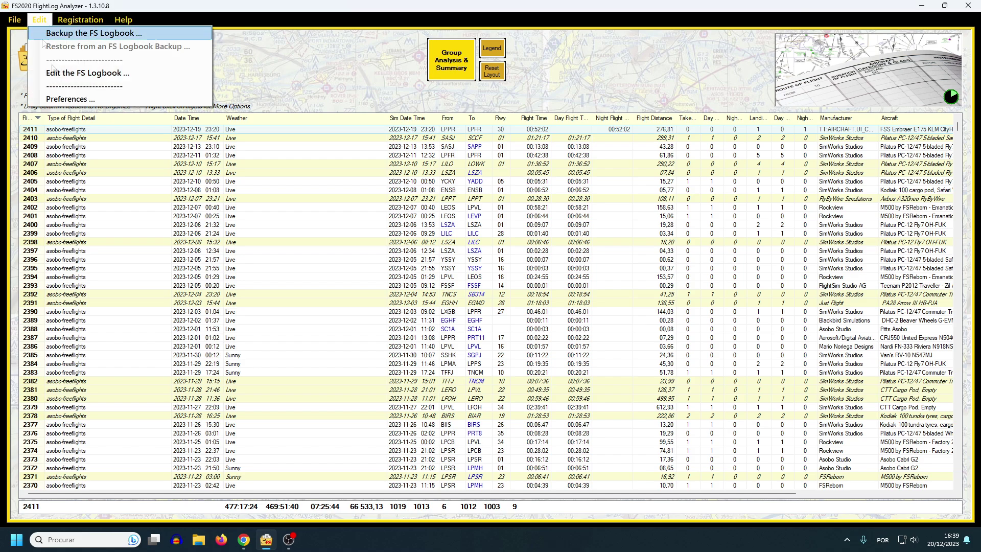
left_click(72, 98)
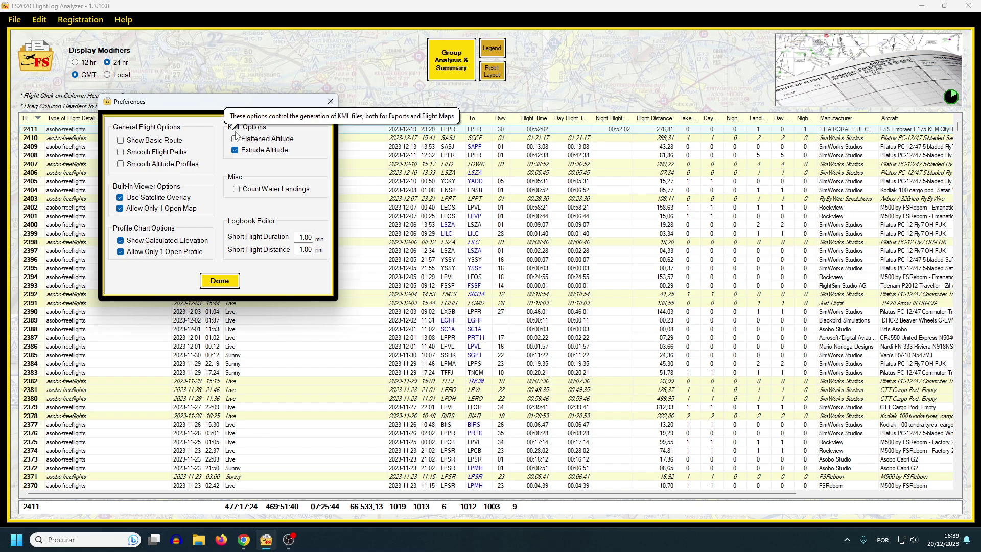
Turn on the Flattened Altitude KML option and switch it back off.
left_click(269, 143)
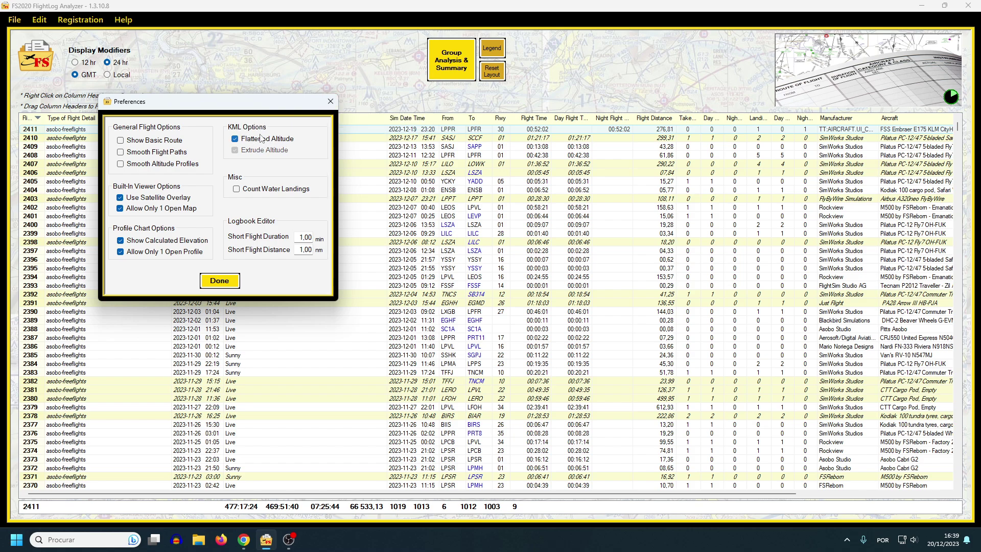
left_click(256, 142)
Check the extruded flight path in Google Earth, then return to FlightLog Analyzer and close its preferences.
left_click(243, 540)
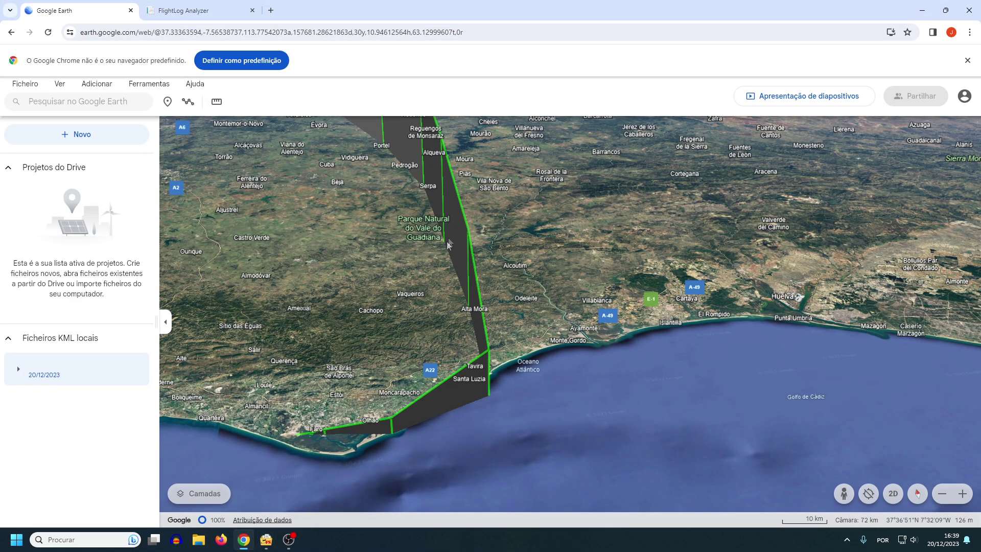
left_click(267, 541)
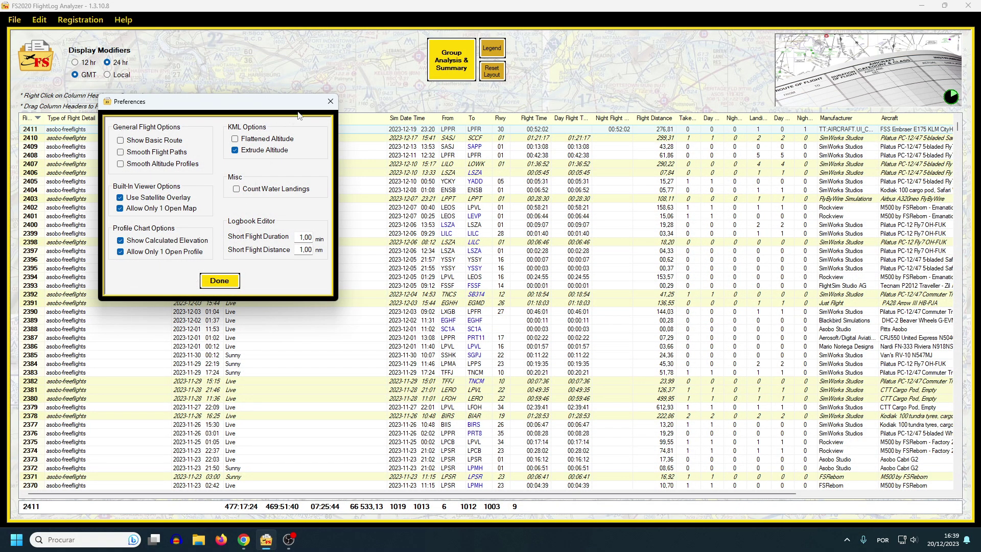
left_click(329, 100)
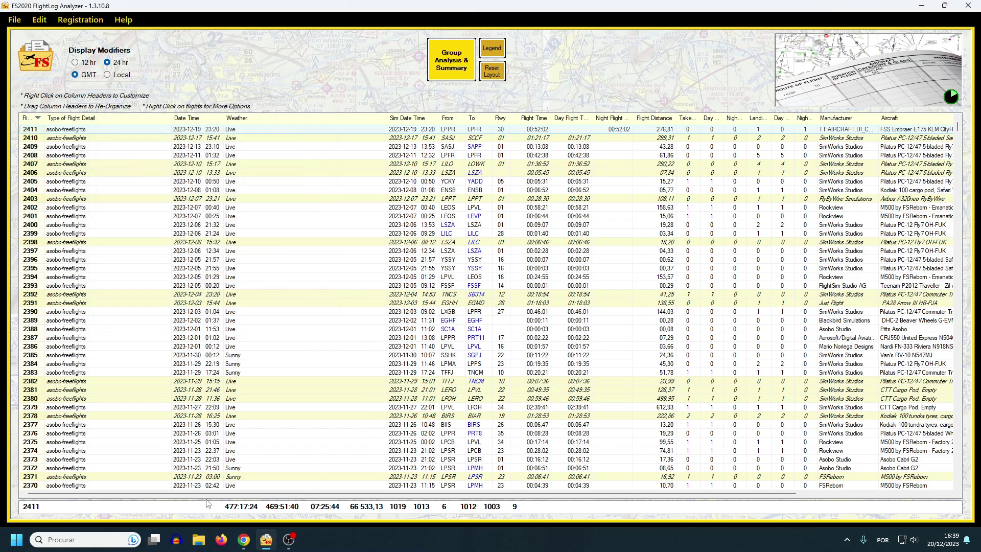
Switch to the FlightLog Analyzer website in Chrome and review the home page's feature list and download section.
left_click(248, 540)
left_click(184, 10)
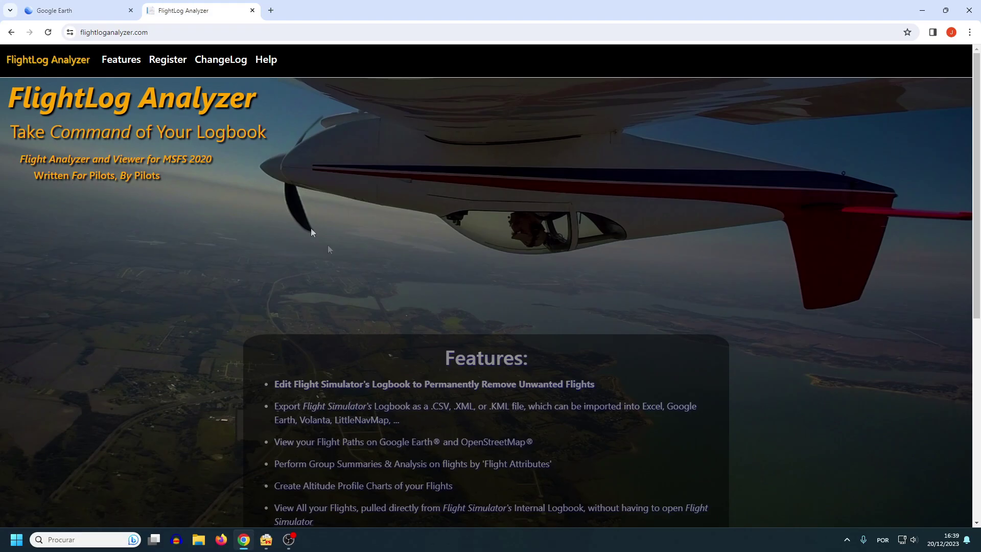
scroll(335, 253, "down", 5)
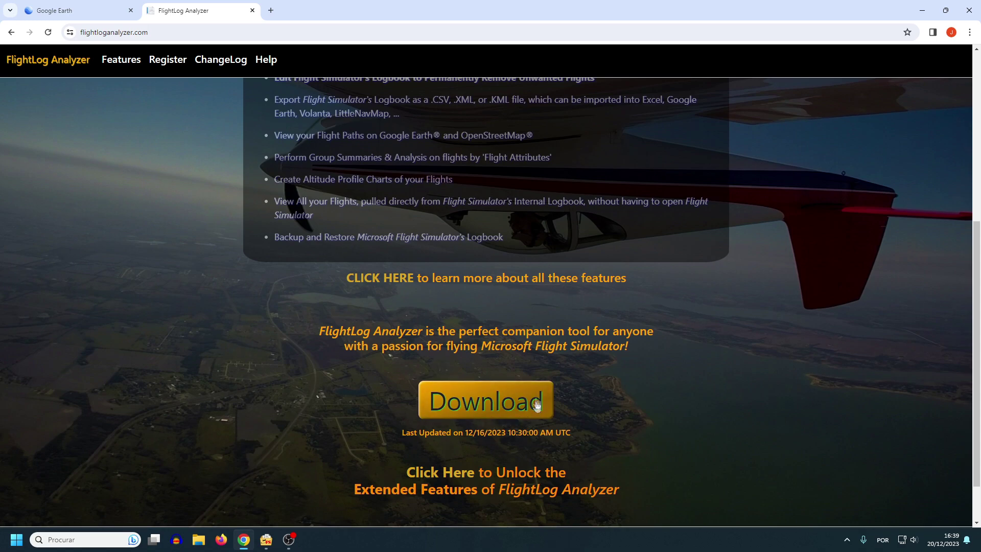
scroll(481, 407, "up", 3)
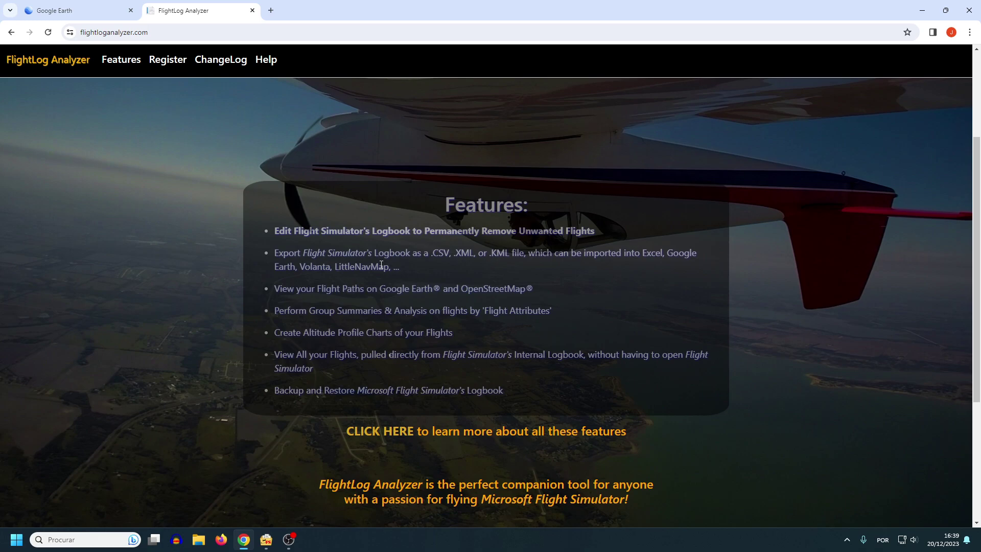
scroll(380, 263, "down", 4)
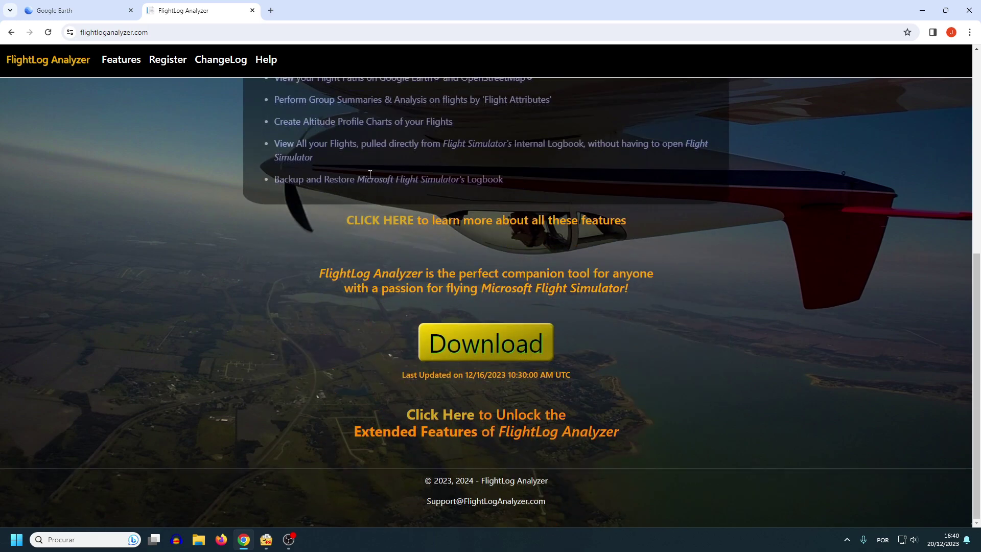
Open the website's ChangeLog page and skim through the version history.
left_click(231, 60)
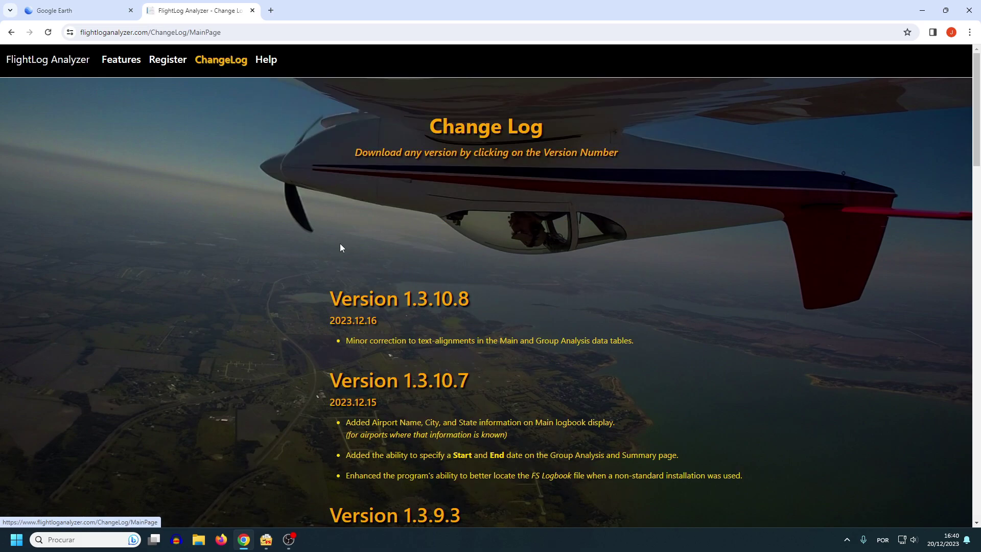
scroll(412, 267, "down", 10)
scroll(308, 438, "down", 20)
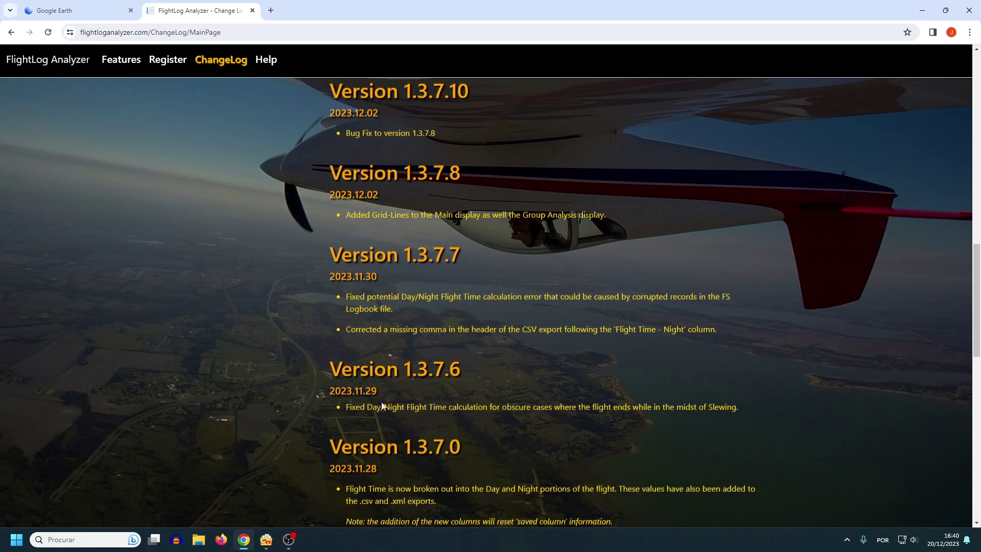
scroll(388, 290, "up", 20)
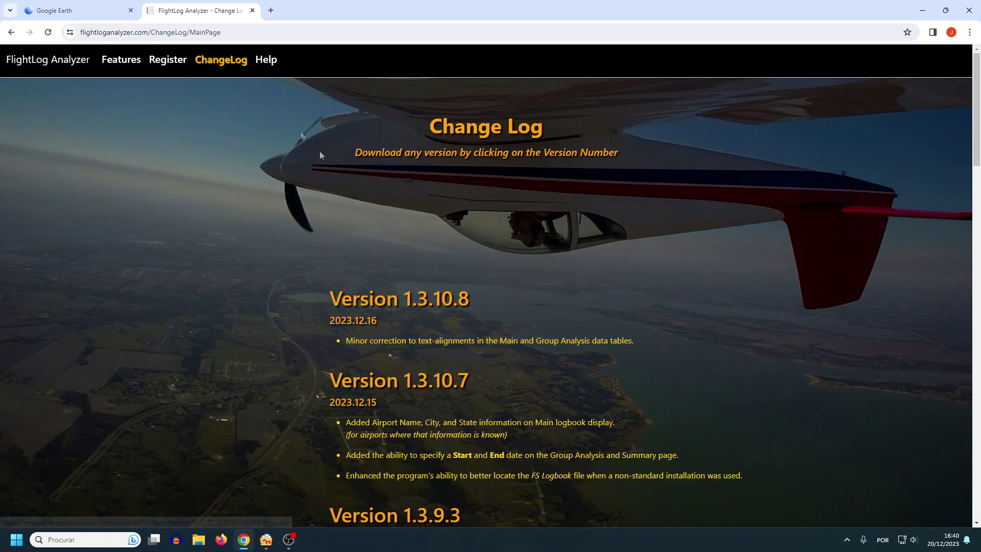
Open the Register page and compare the Free, Standard and PRO editions, highlighting the PRO entry for Logbook Editor.
left_click(172, 62)
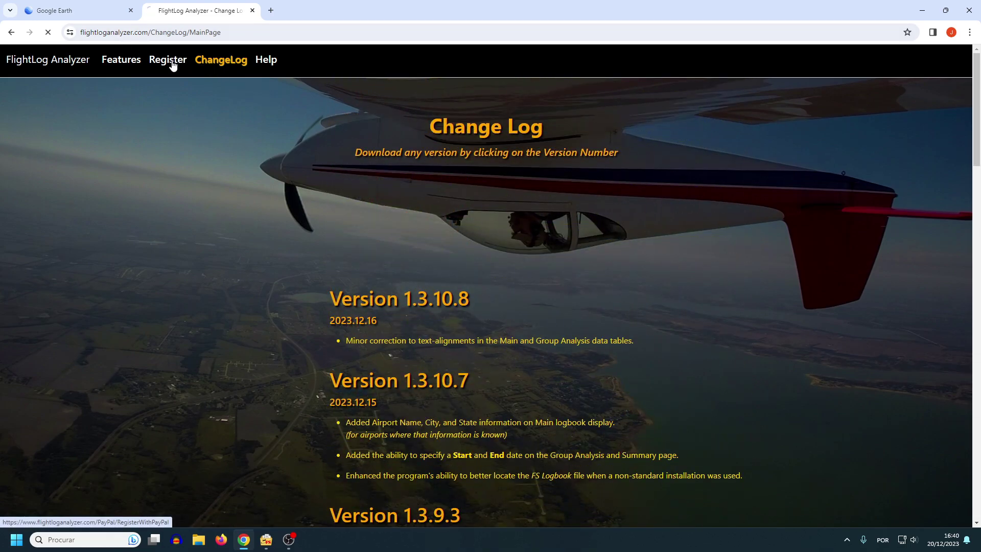
triple_click(618, 204)
scroll(648, 194, "down", 1)
left_click_drag(647, 112, 751, 117)
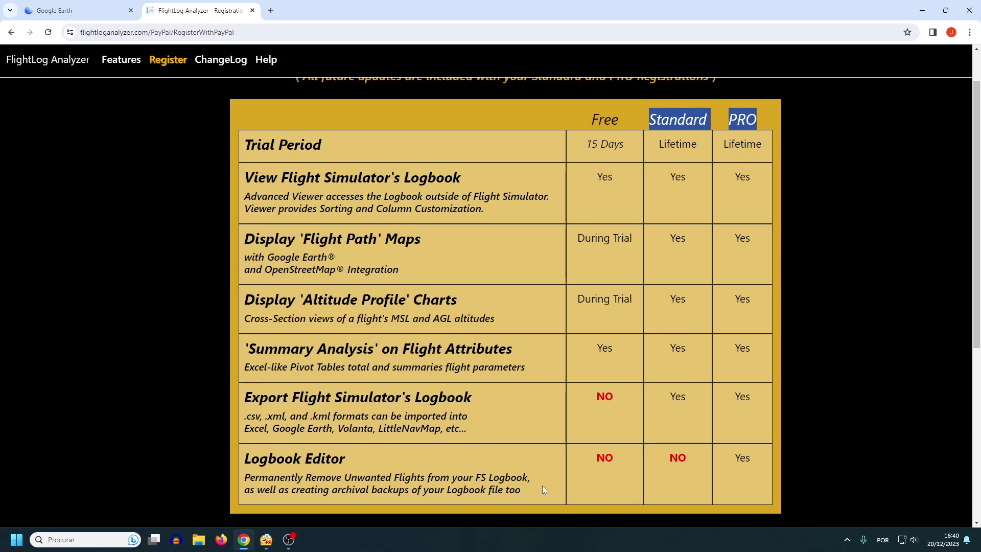
left_click_drag(720, 461, 751, 460)
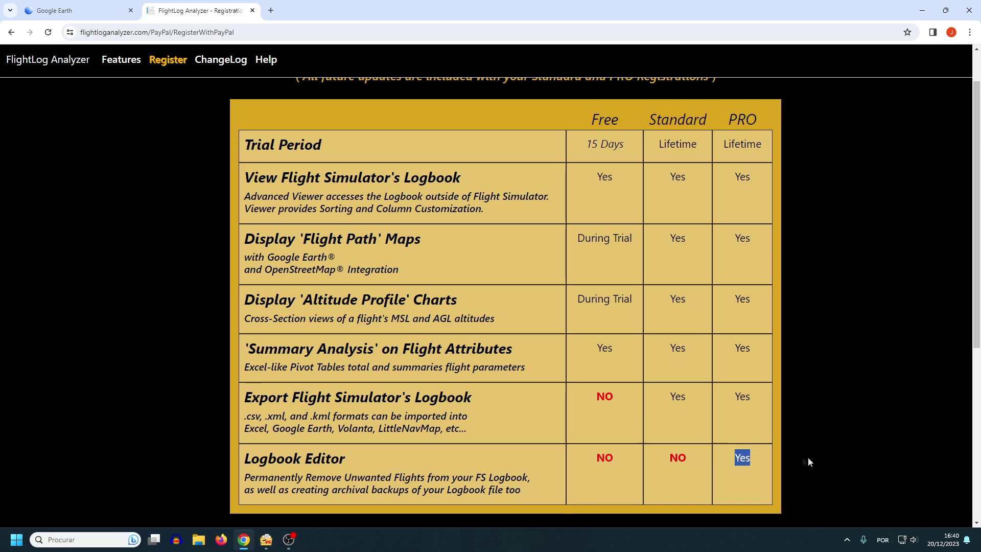
left_click_drag(261, 461, 336, 474)
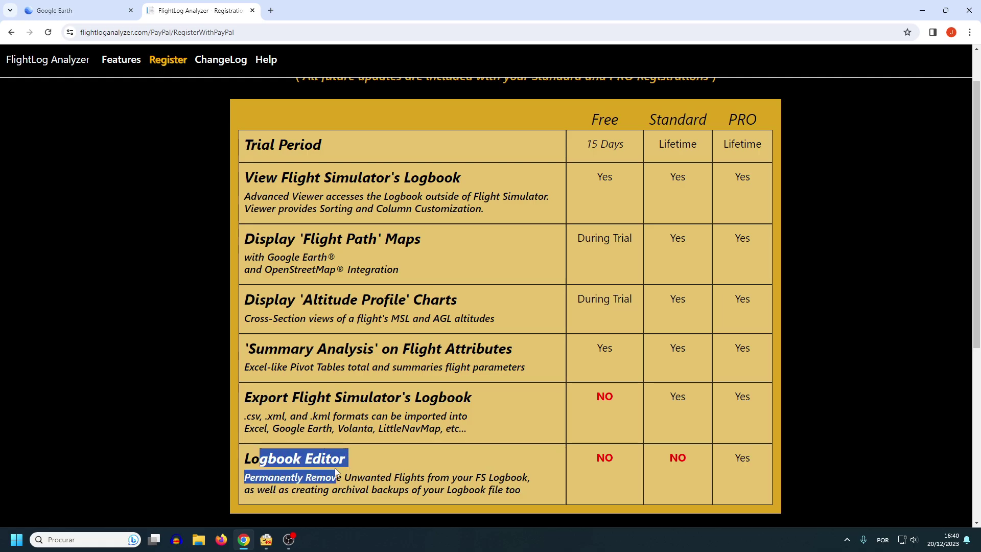
Switch to FS2020 FlightLog Analyzer to examine the logbook's last columns for the third flight, then return to the registration page in Chrome.
left_click(267, 539)
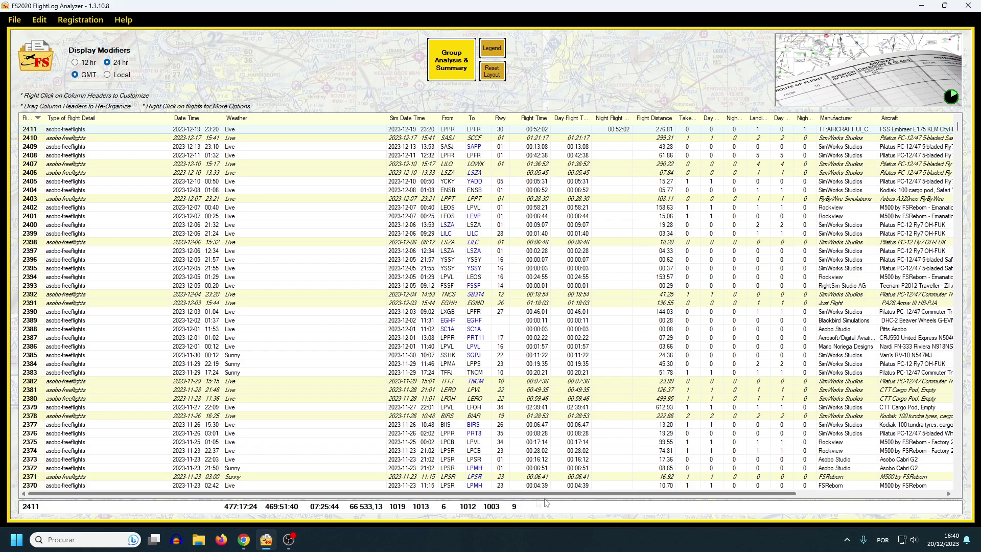
left_click_drag(499, 493, 655, 494)
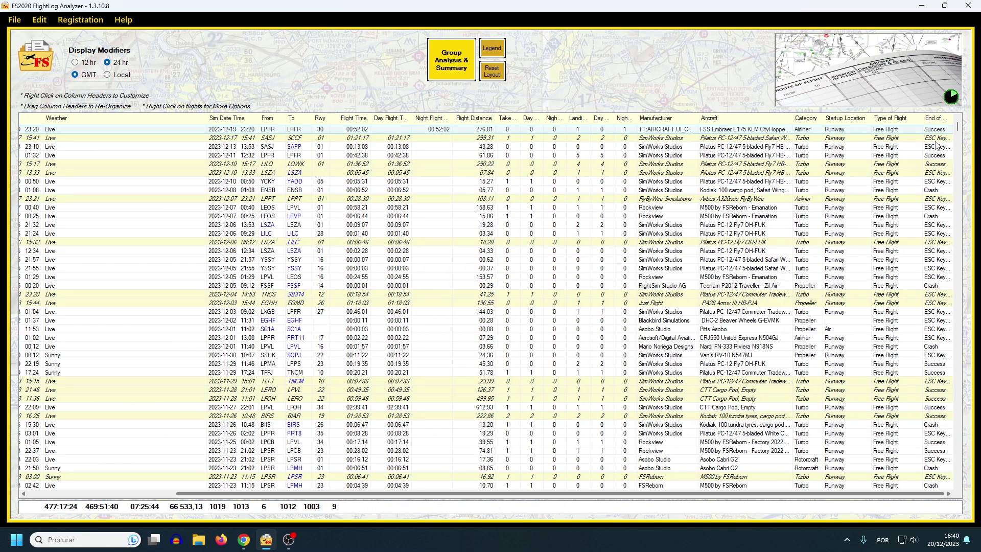
left_click(935, 147)
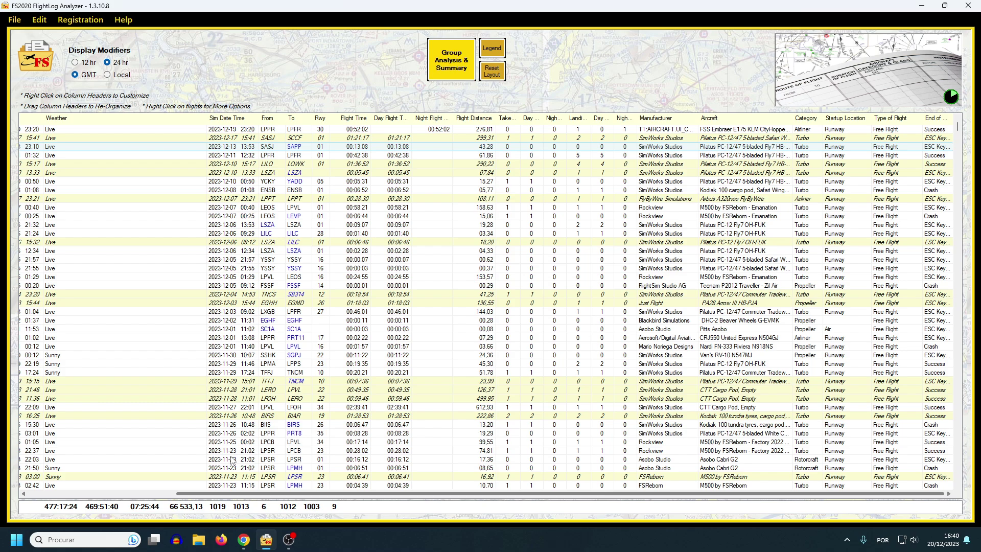
left_click(244, 540)
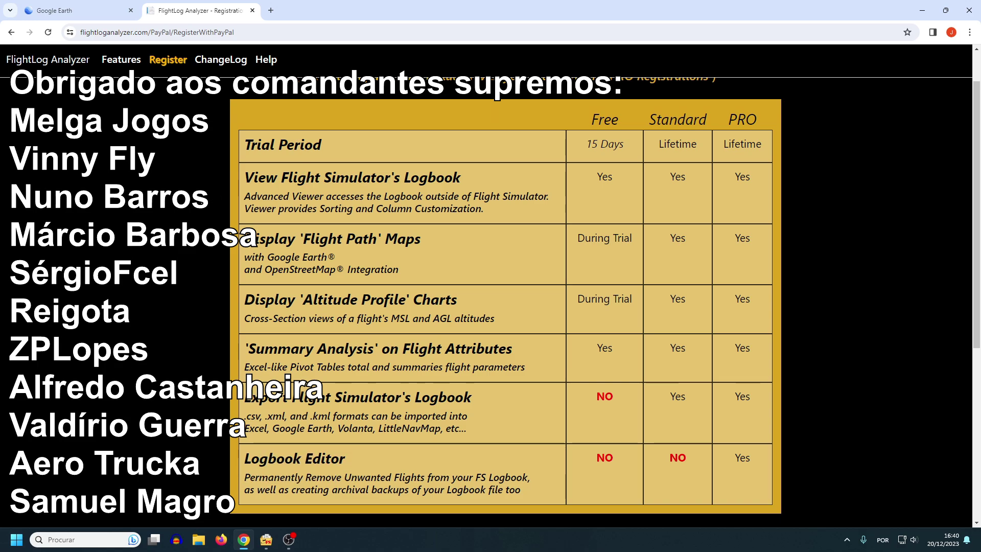